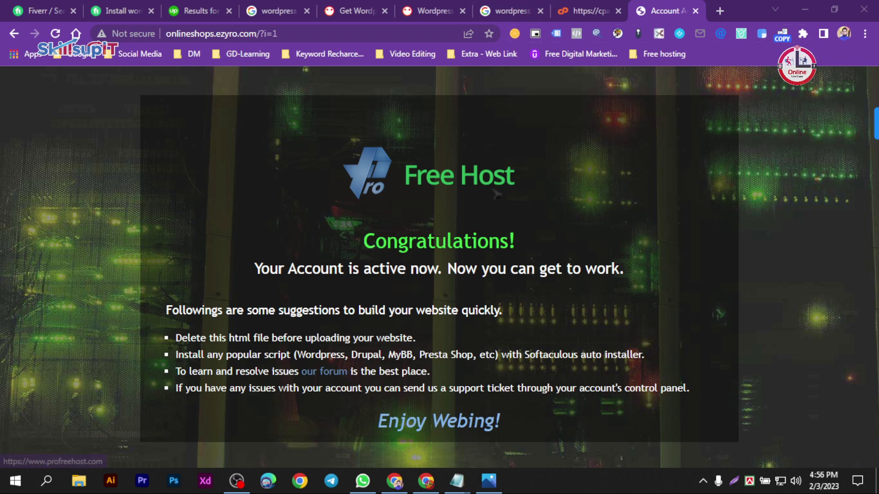
- Launch Softaculous Apps Installer from the Software section of the ProFreeHost cPanel
{"action": "left_click", "coordinate": [596, 7]}
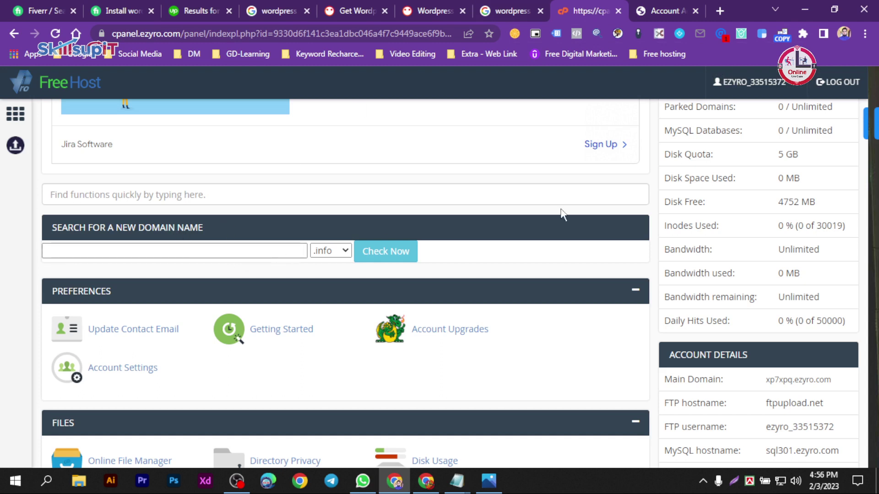
{"action": "left_click_drag", "start_coordinate": [874, 128], "coordinate": [874, 344]}
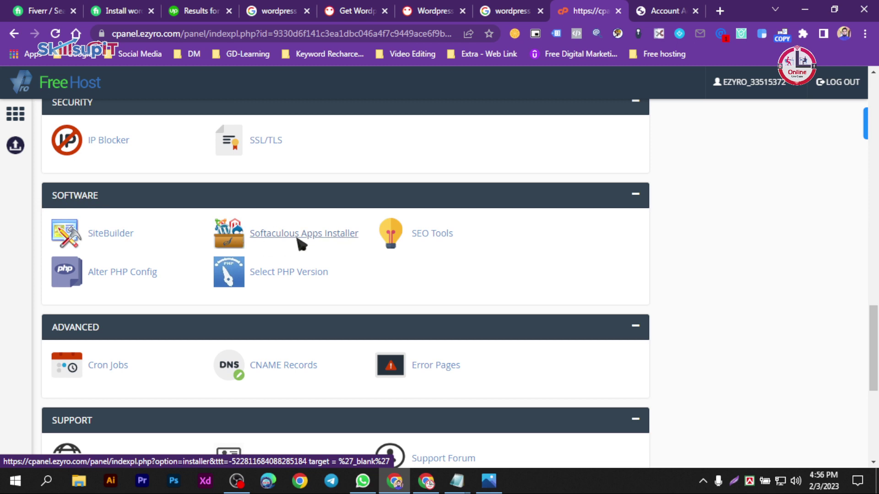
{"action": "mouse_move", "coordinate": [874, 324]}
{"action": "left_mouse_down"}
{"action": "mouse_move", "coordinate": [868, 396]}
{"action": "mouse_move", "coordinate": [869, 154]}
{"action": "mouse_move", "coordinate": [873, 318]}
{"action": "left_mouse_up"}
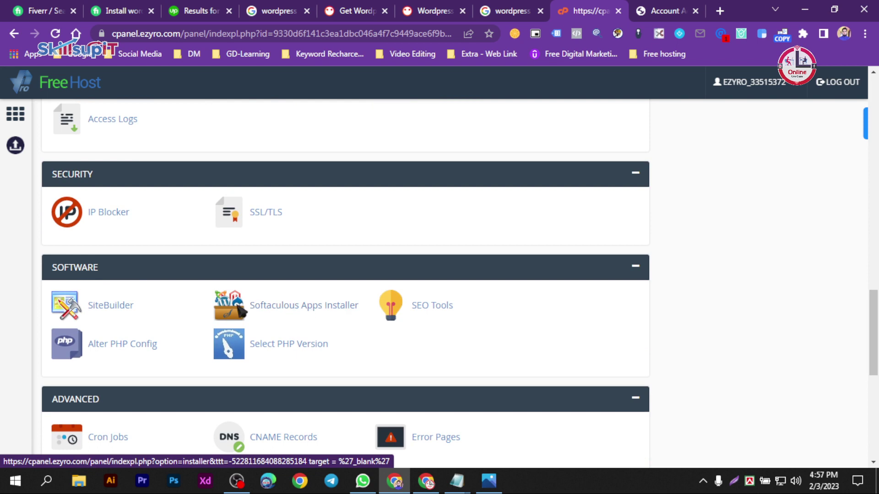
{"action": "left_click", "coordinate": [288, 305]}
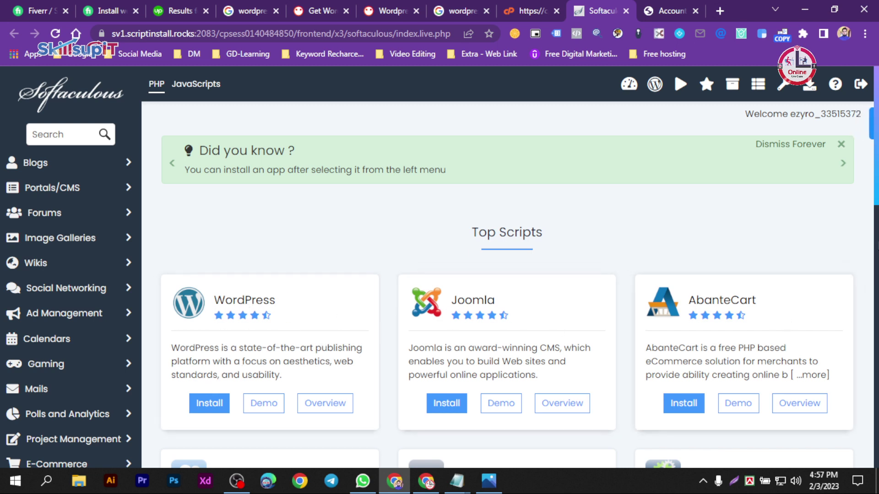
- Browse the full Top Scripts list, then start a WordPress installation
{"action": "scroll", "coordinate": [875, 188], "scroll_direction": "down", "scroll_amount": 4}
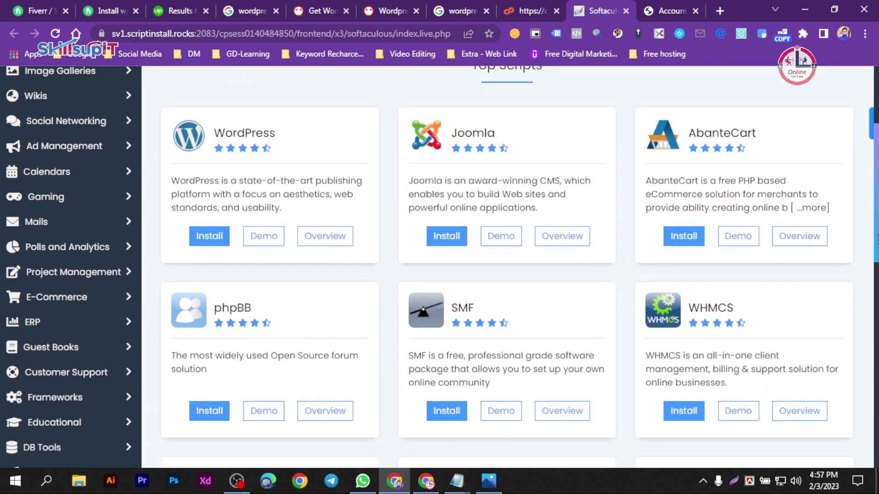
{"action": "scroll", "coordinate": [870, 370], "scroll_direction": "down", "scroll_amount": 7}
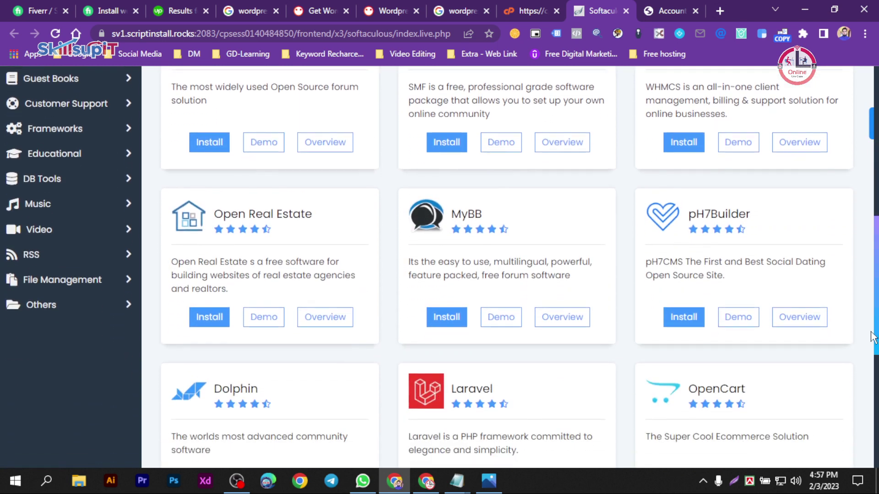
{"action": "scroll", "coordinate": [870, 373], "scroll_direction": "down", "scroll_amount": 4}
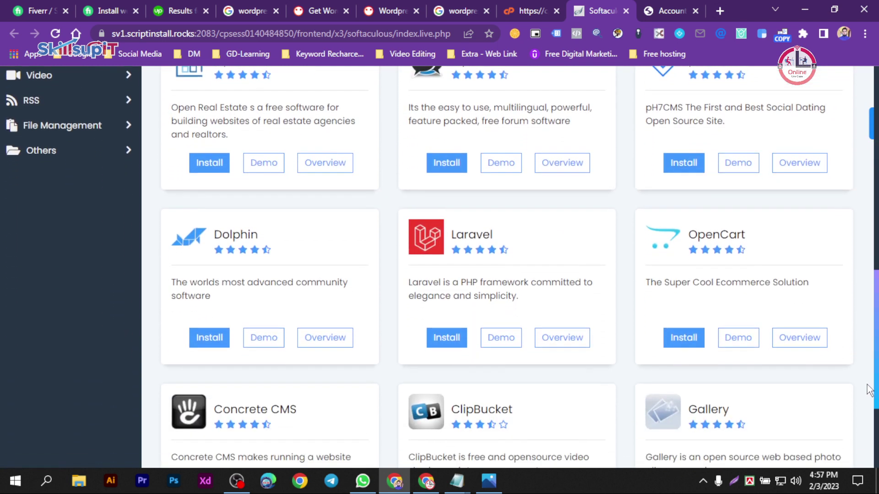
{"action": "scroll", "coordinate": [868, 432], "scroll_direction": "down", "scroll_amount": 1}
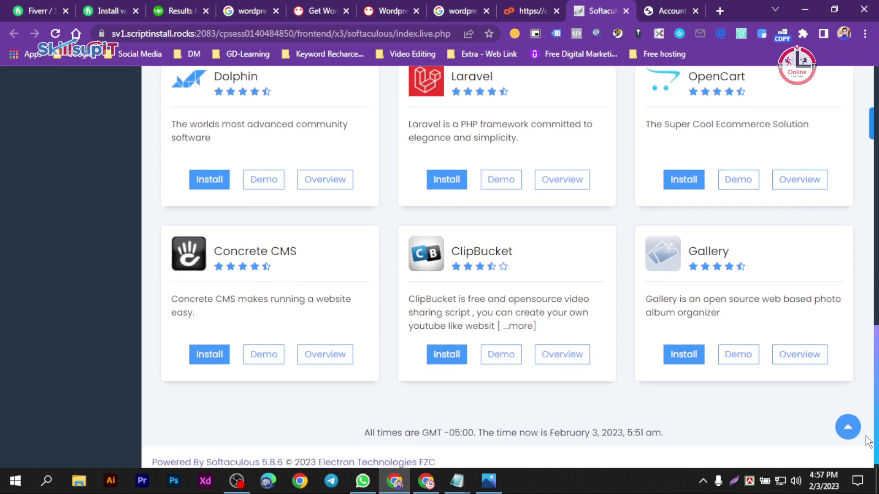
{"action": "left_click_drag", "start_coordinate": [877, 367], "coordinate": [877, 140]}
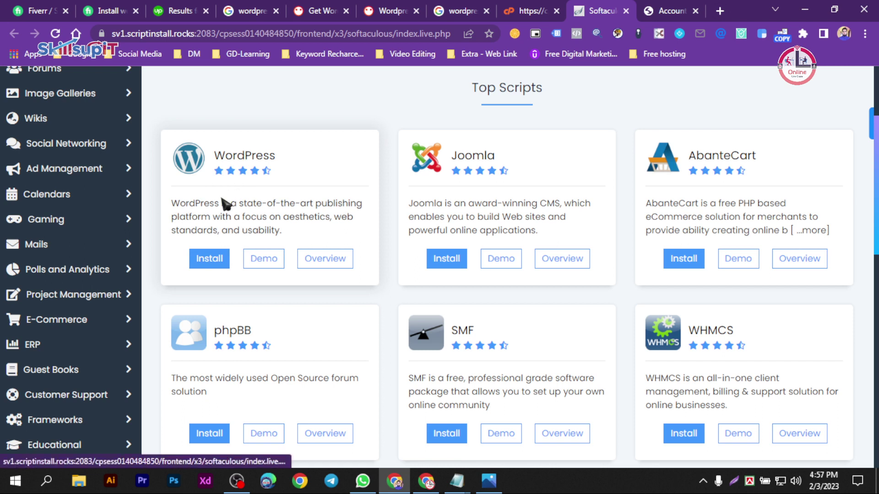
{"action": "left_click", "coordinate": [208, 265]}
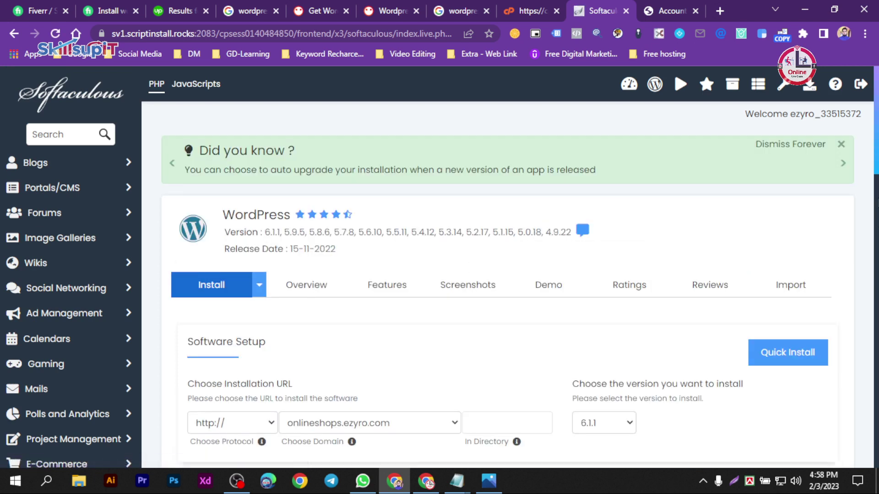
{"action": "scroll", "coordinate": [508, 267], "scroll_direction": "down", "scroll_amount": 3}
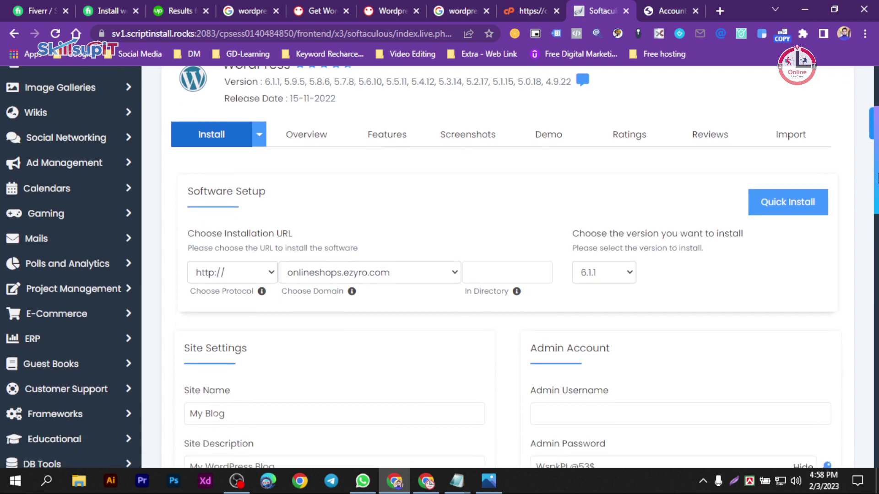
{"action": "scroll", "coordinate": [508, 267], "scroll_direction": "up", "scroll_amount": 2}
{"action": "scroll", "coordinate": [508, 266], "scroll_direction": "down", "scroll_amount": 4}
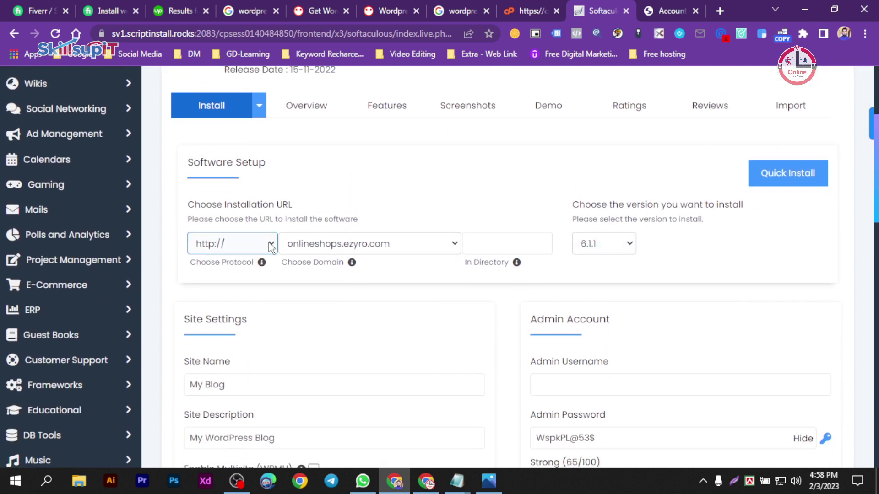
{"action": "left_click", "coordinate": [272, 247]}
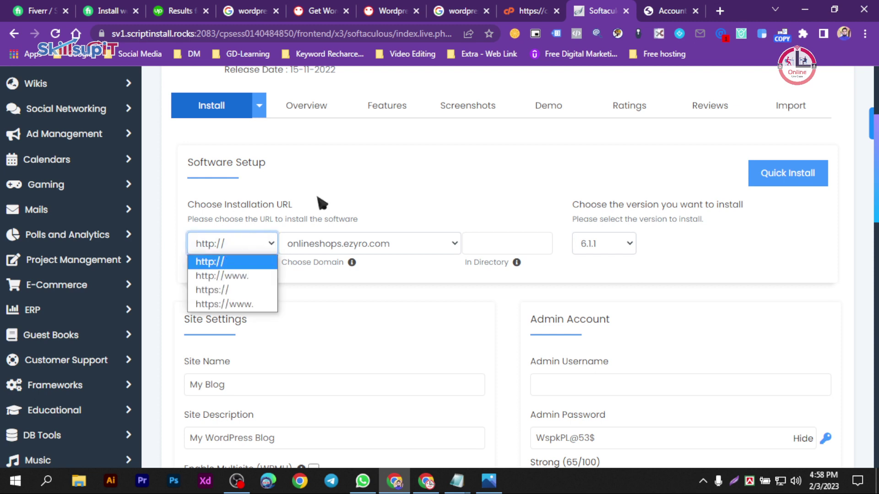
{"action": "left_click", "coordinate": [347, 181]}
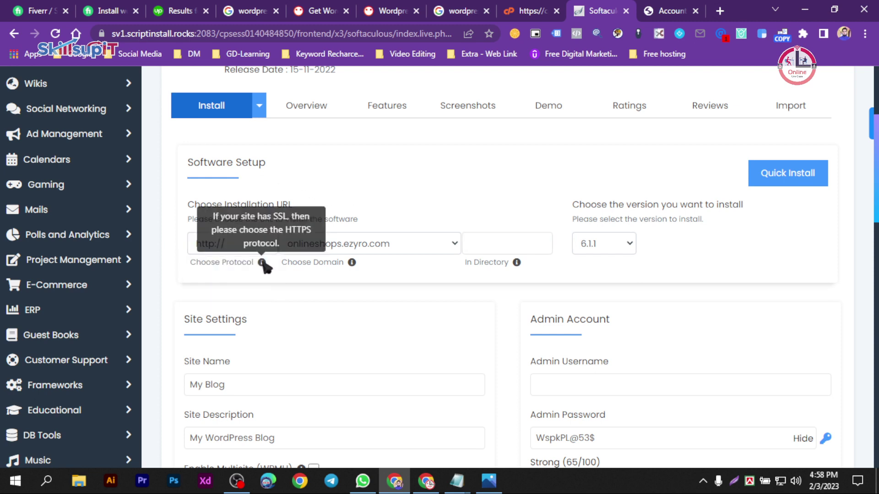
{"action": "left_click", "coordinate": [274, 248]}
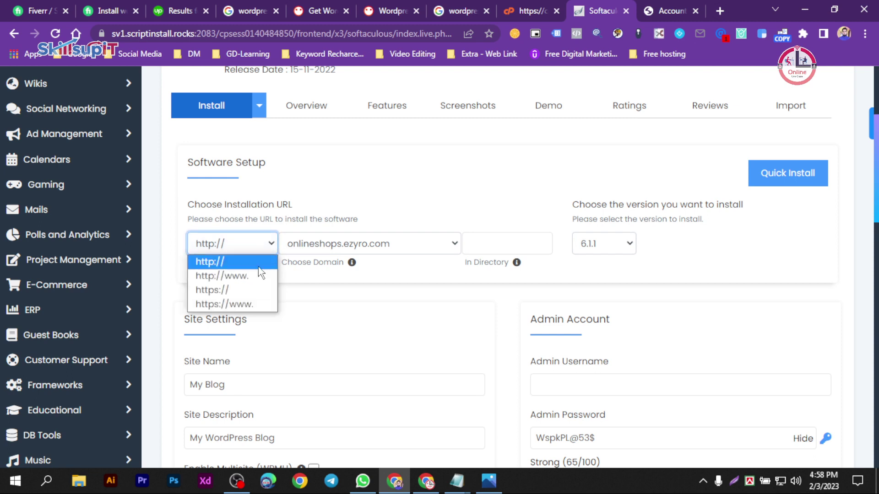
{"action": "left_click", "coordinate": [237, 305]}
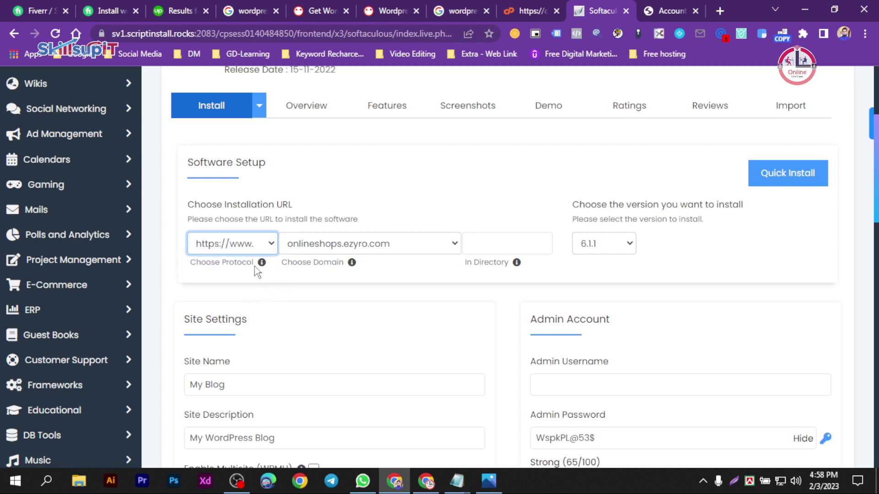
{"action": "left_click", "coordinate": [258, 243]}
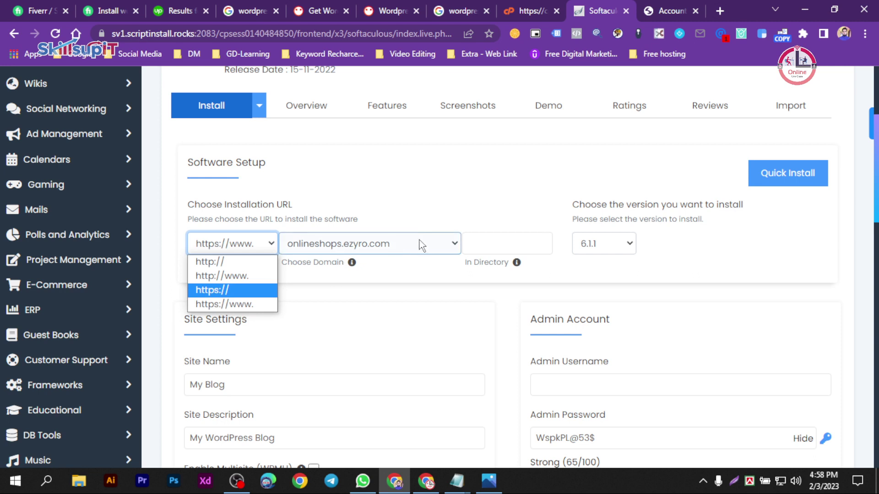
{"action": "left_click", "coordinate": [251, 305]}
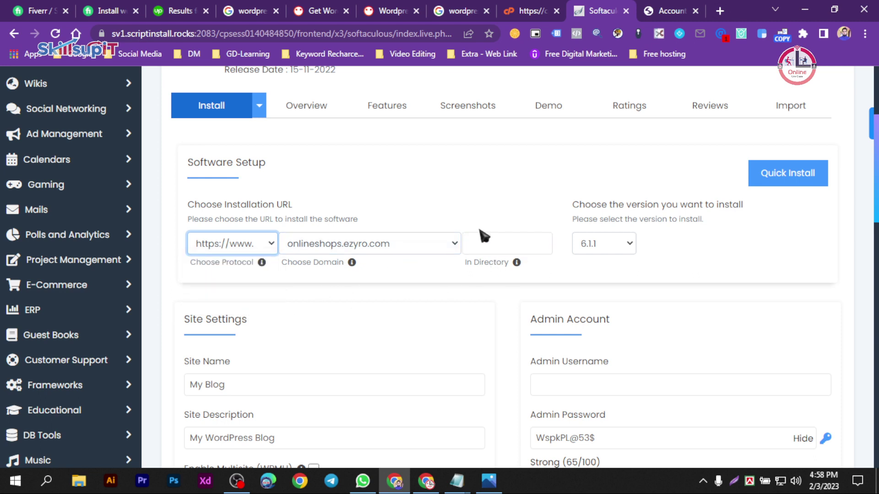
{"action": "left_click", "coordinate": [493, 239]}
- Set the Site Name to 'Online Shops' using the domain word copied from the notes
{"action": "left_click_drag", "start_coordinate": [874, 204], "coordinate": [874, 277]}
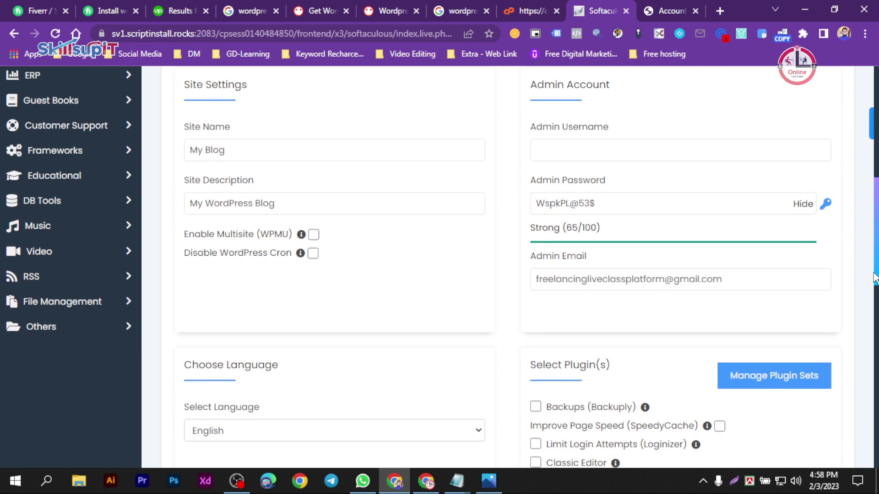
{"action": "left_click", "coordinate": [290, 201]}
{"action": "left_click", "coordinate": [219, 150]}
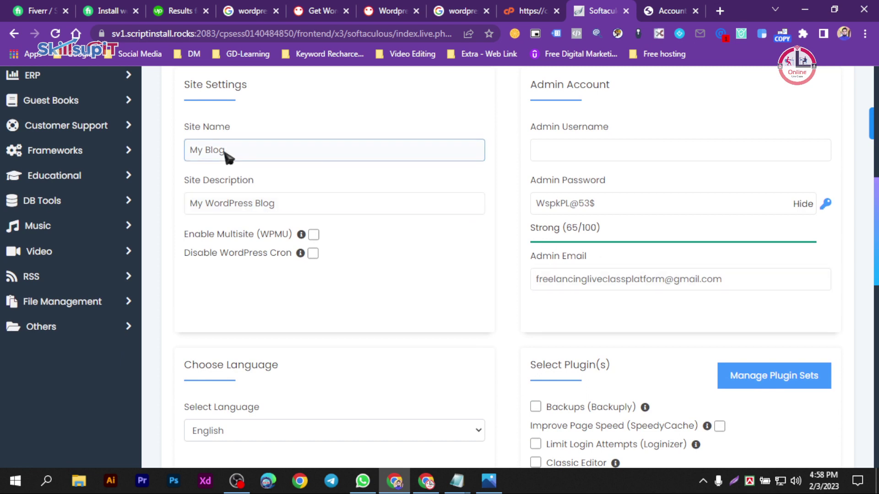
{"action": "left_click_drag", "start_coordinate": [227, 152], "coordinate": [176, 158]}
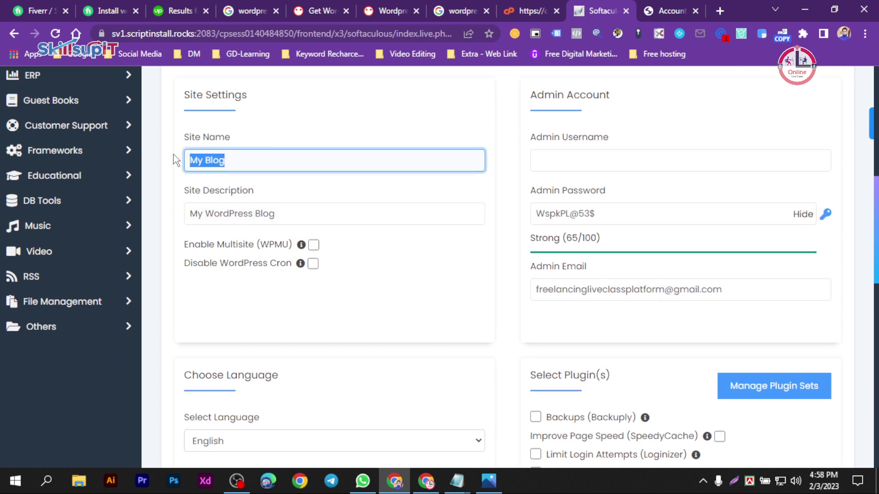
{"action": "scroll", "coordinate": [292, 181], "scroll_direction": "up", "scroll_amount": 1}
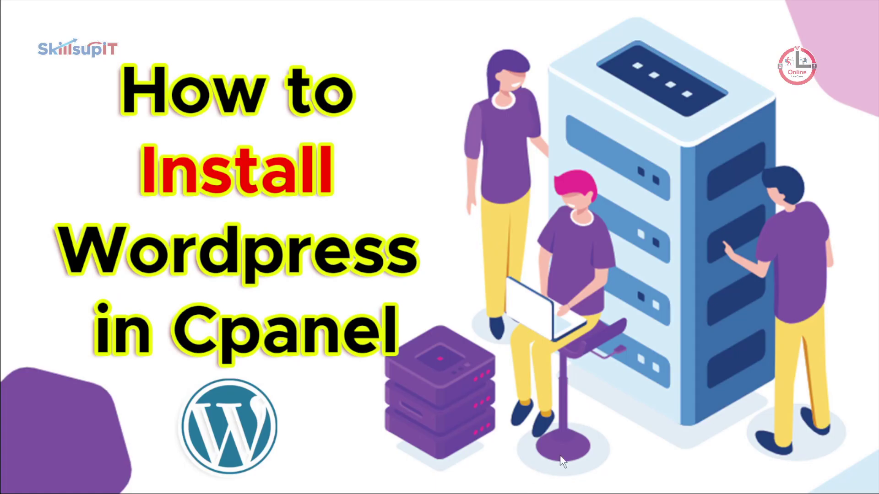
{"action": "key", "text": "super"}
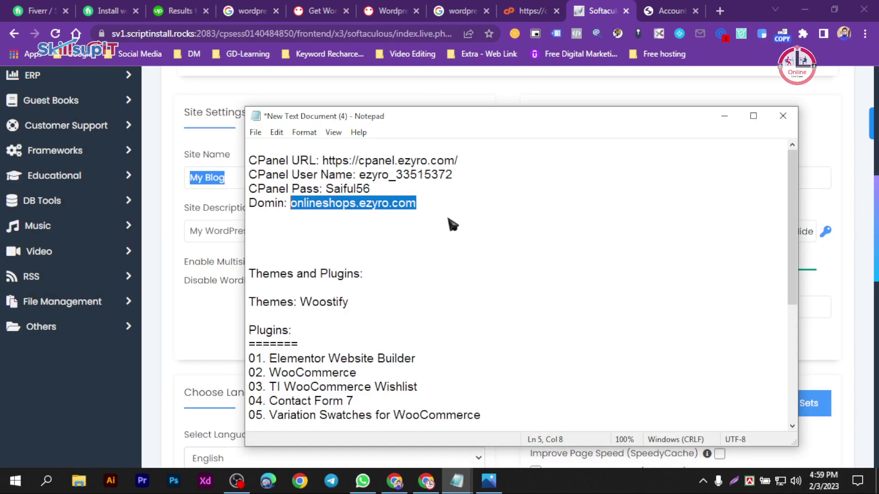
{"action": "left_click", "coordinate": [366, 203]}
{"action": "left_click_drag", "start_coordinate": [356, 204], "coordinate": [293, 206]}
{"action": "key", "text": "ctrl+c"}
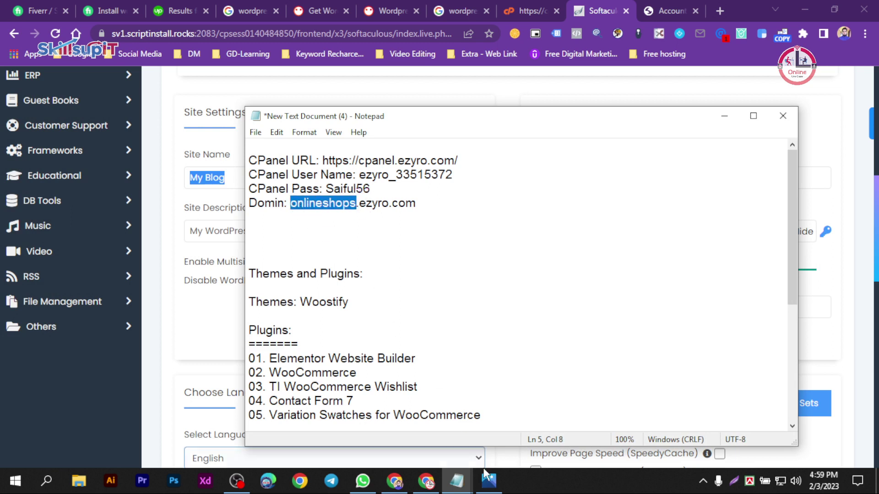
{"action": "left_click", "coordinate": [524, 488]}
{"action": "left_click", "coordinate": [408, 487]}
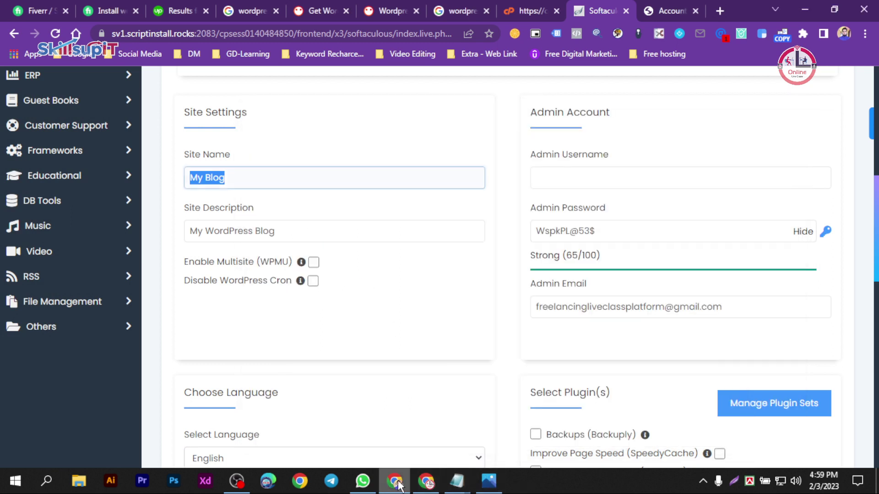
{"action": "key", "text": "ctrl+v"}
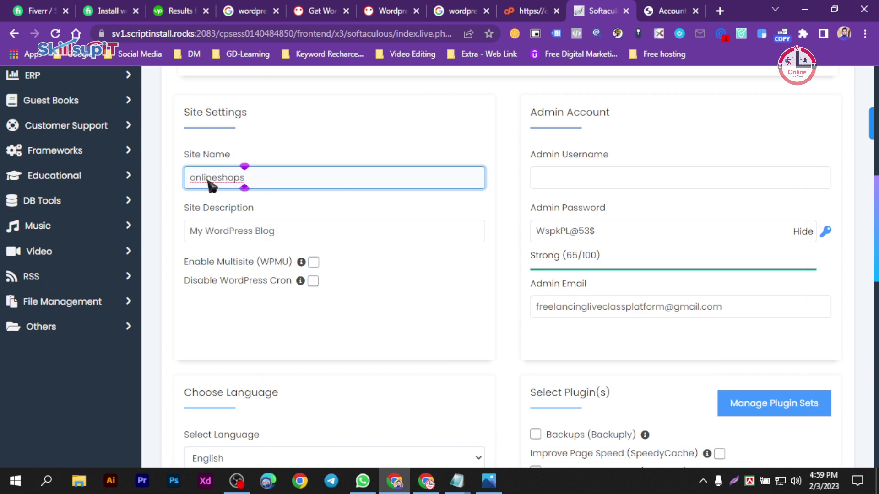
{"action": "left_click_drag", "start_coordinate": [198, 181], "coordinate": [179, 182]}
{"action": "type", "text": "O"}
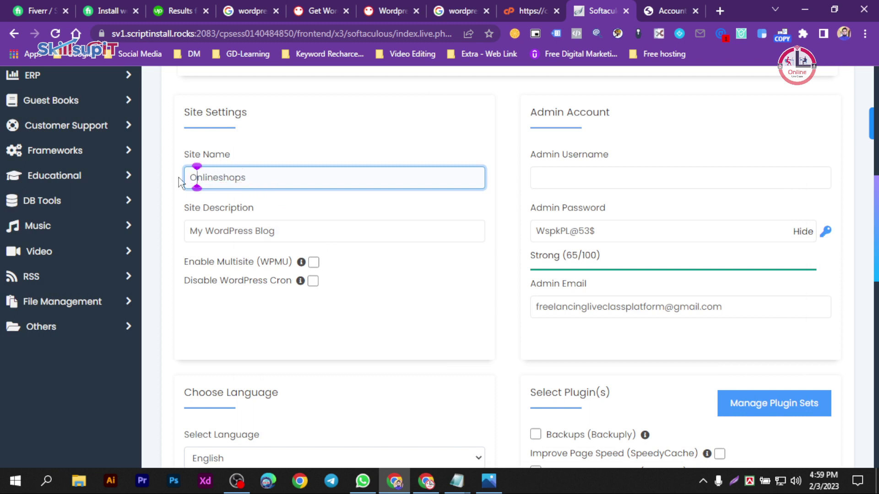
{"action": "left_click", "coordinate": [221, 179]}
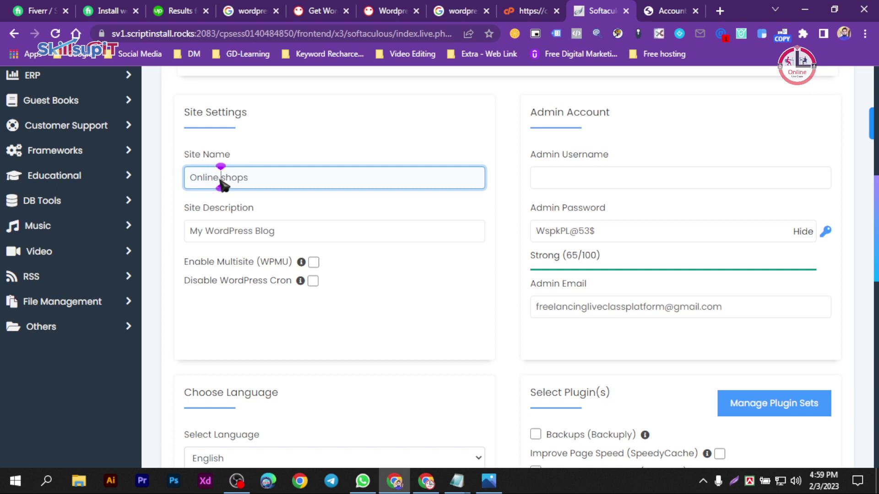
{"action": "type", "text": "S"}
- Enter 'Best Online Shops' as the Site Description
{"action": "left_click", "coordinate": [305, 236]}
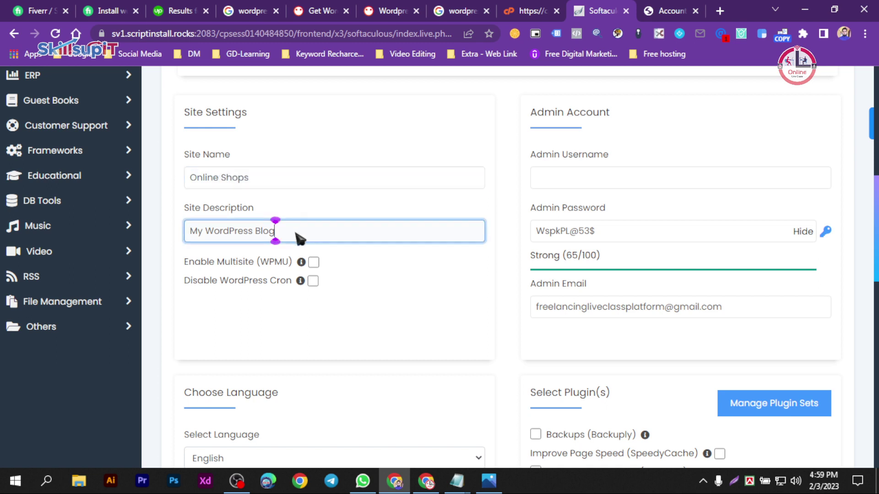
{"action": "left_click_drag", "start_coordinate": [297, 233], "coordinate": [150, 232]}
{"action": "type", "text": "Beaut"}
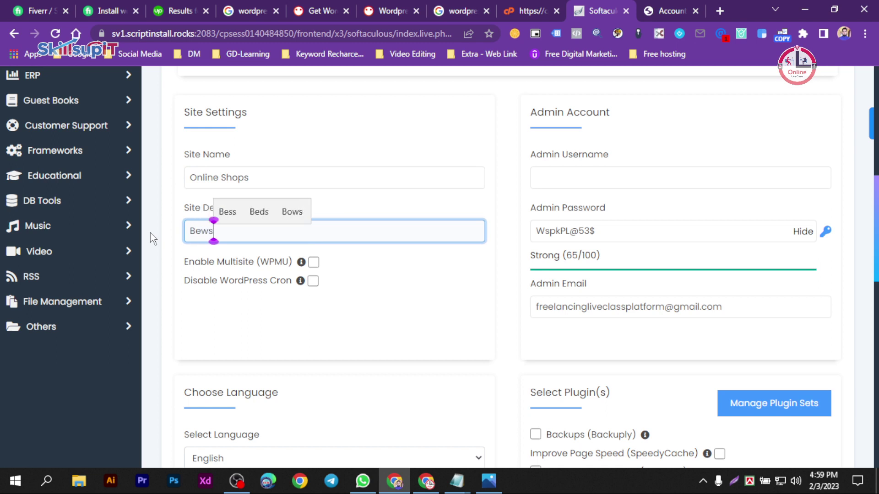
{"action": "key", "text": "BackSpace"}
{"action": "key", "text": "BackSpace"}
{"action": "key", "text": "BackSpace"}
{"action": "key", "text": "BackSpace"}
{"action": "type", "text": "est E"}
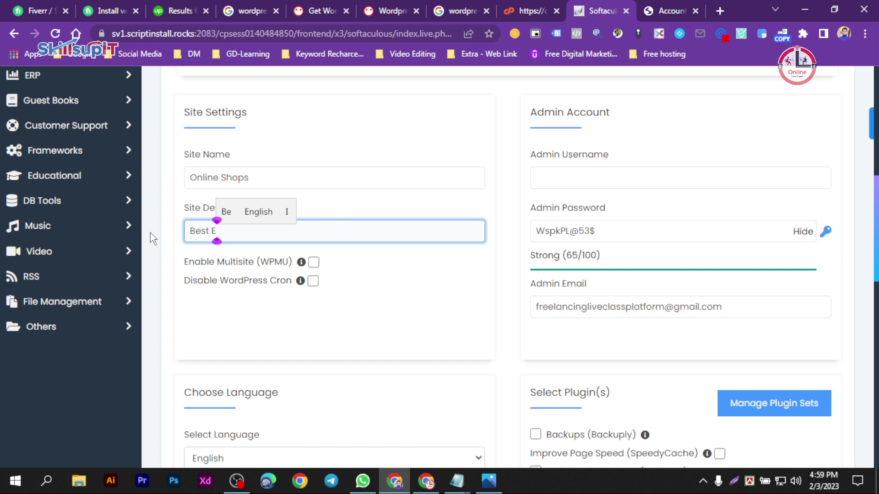
{"action": "key", "text": "BackSpace"}
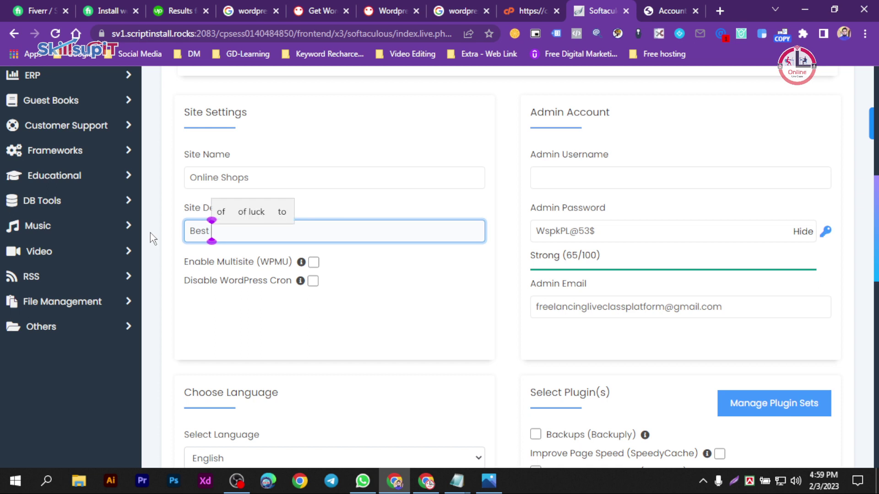
{"action": "type", "text": "Onli"}
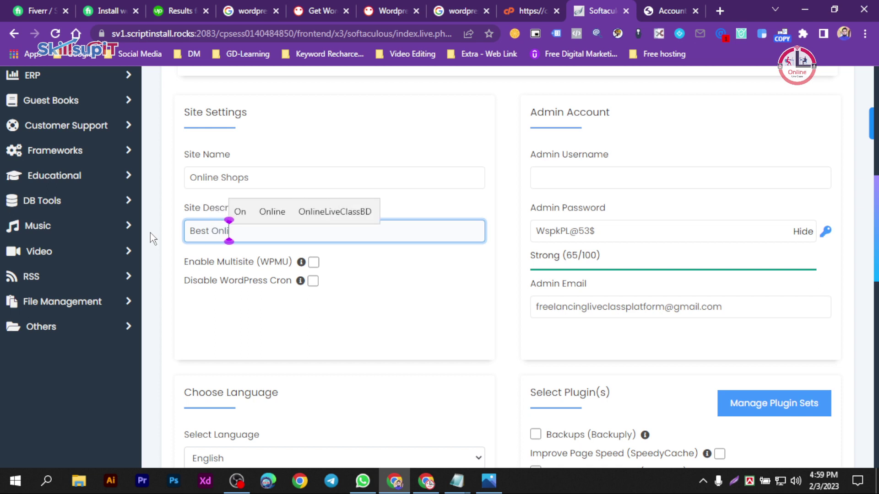
{"action": "type", "text": "ne Shops"}
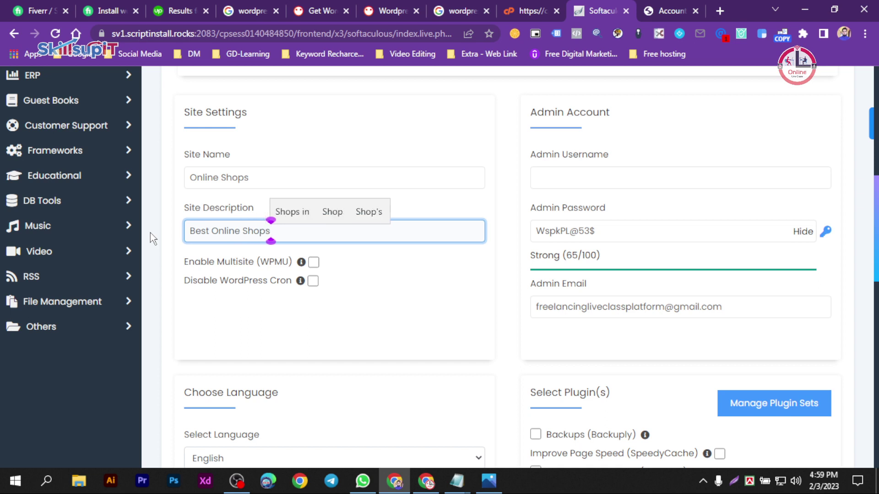
{"action": "left_click", "coordinate": [441, 280]}
- Select the generated admin password and check the admin email field
{"action": "left_click_drag", "start_coordinate": [632, 238], "coordinate": [527, 236]}
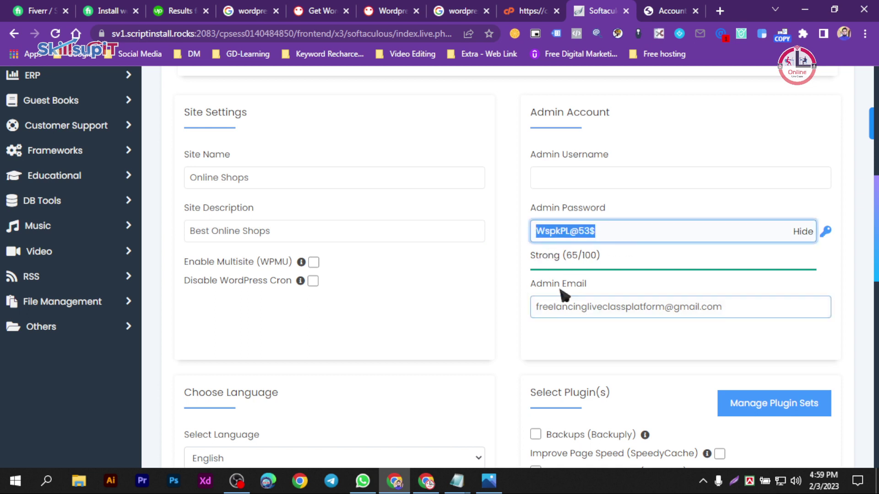
{"action": "left_click", "coordinate": [746, 302]}
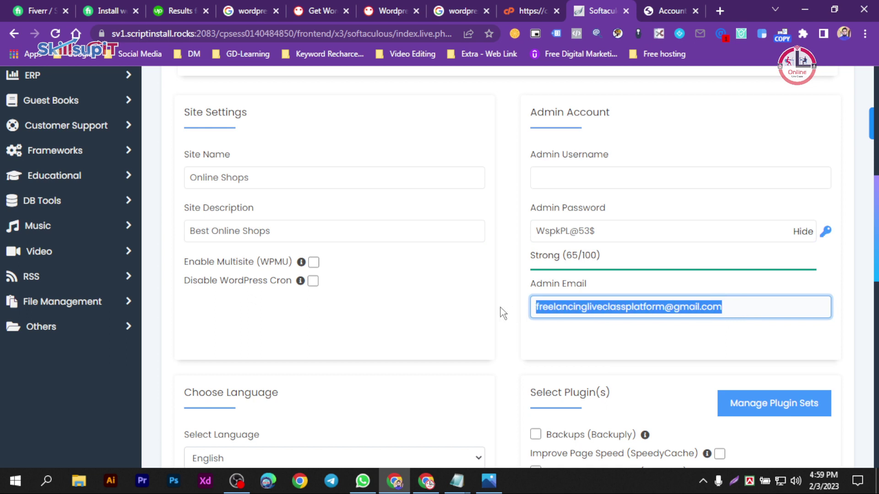
{"action": "triple_click", "coordinate": [606, 233]}
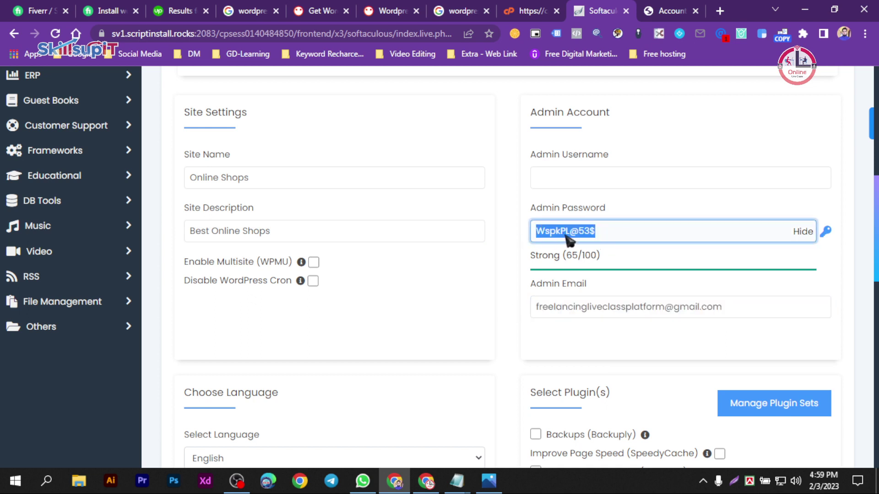
{"action": "left_click", "coordinate": [458, 480]}
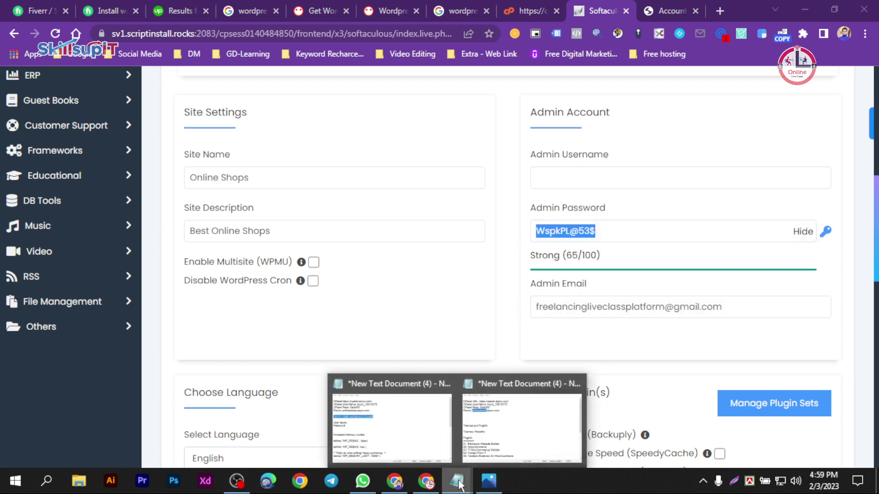
- Find the Notepad notes containing the User Name and Password lines
{"action": "left_click", "coordinate": [437, 301]}
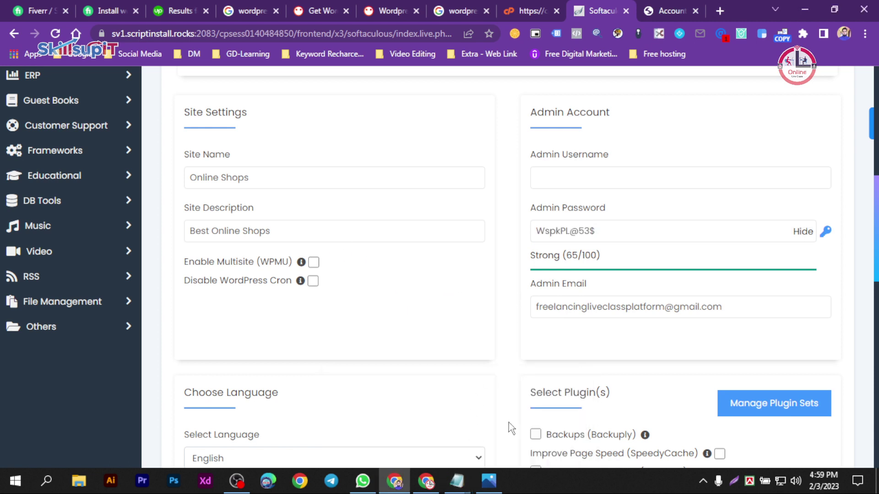
{"action": "left_click", "coordinate": [569, 176]}
{"action": "mouse_move", "coordinate": [457, 480]}
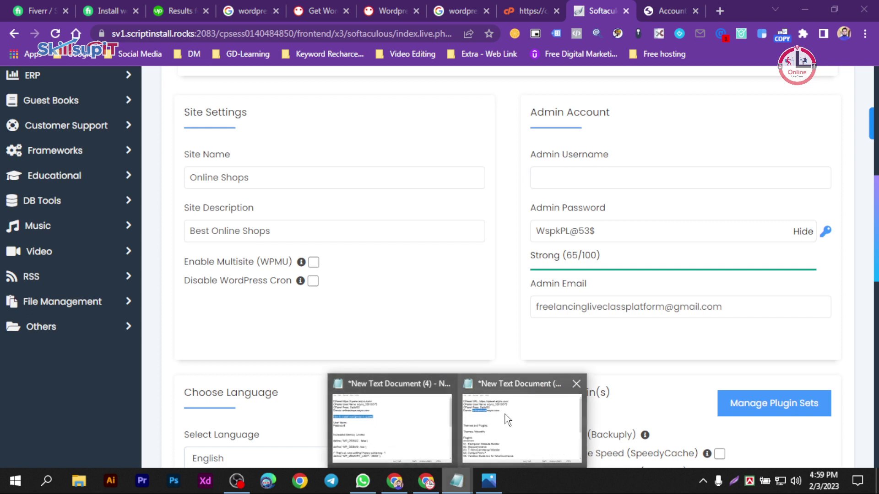
{"action": "left_click", "coordinate": [507, 419]}
{"action": "left_click", "coordinate": [350, 247]}
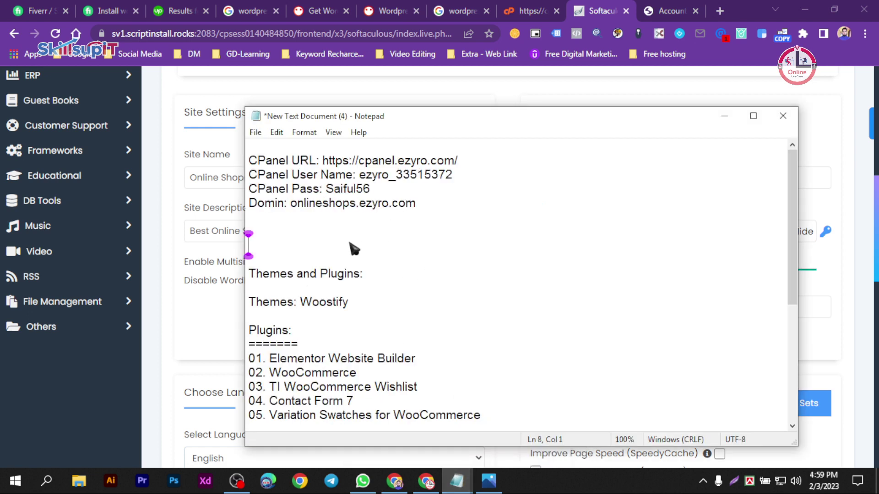
{"action": "scroll", "coordinate": [365, 271], "scroll_direction": "down", "scroll_amount": 5}
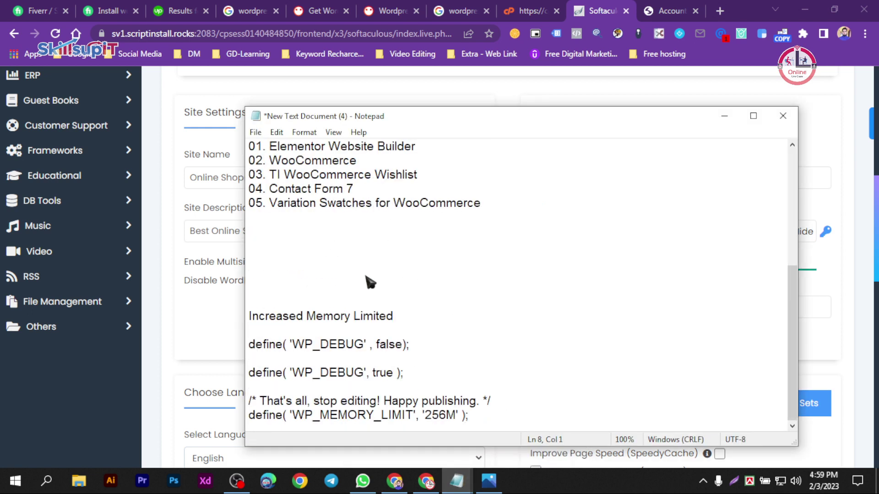
{"action": "scroll", "coordinate": [366, 275], "scroll_direction": "up", "scroll_amount": 5}
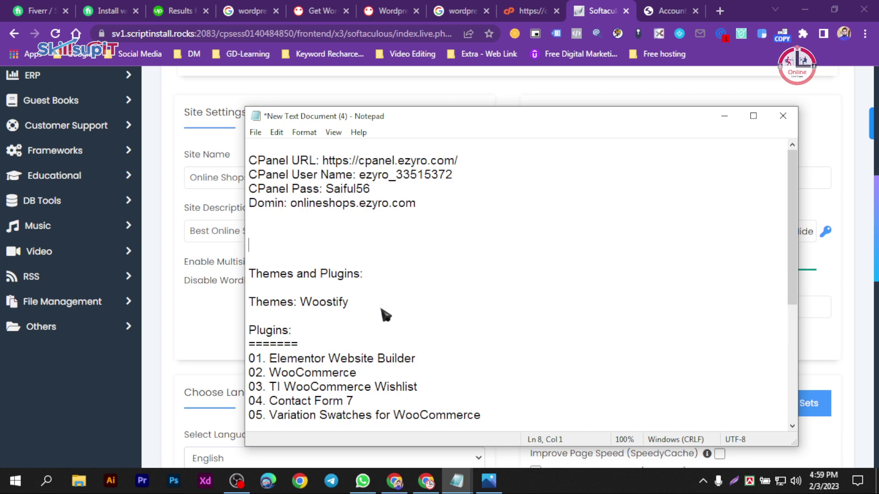
{"action": "left_click_drag", "start_coordinate": [786, 214], "coordinate": [786, 270]}
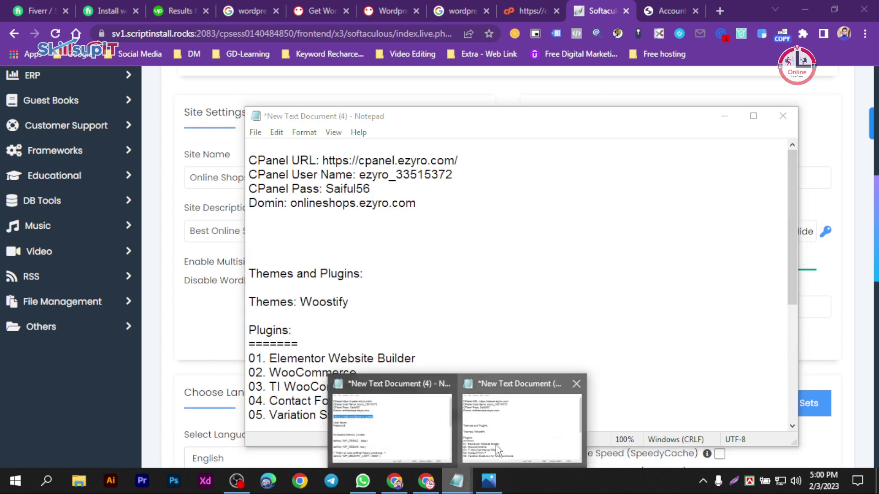
{"action": "left_click", "coordinate": [421, 389]}
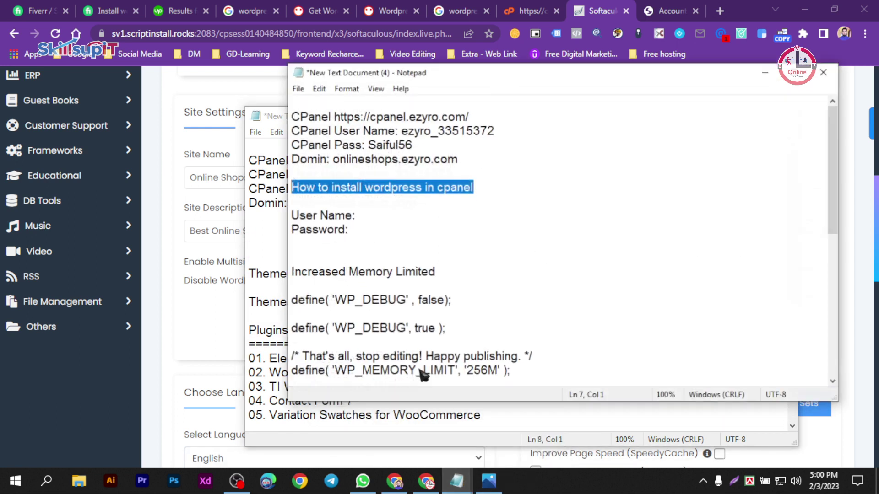
{"action": "left_click", "coordinate": [450, 254]}
- Record User Name 'Admin' and a chosen admin password in the notes, then select Admin
{"action": "left_click", "coordinate": [370, 215]}
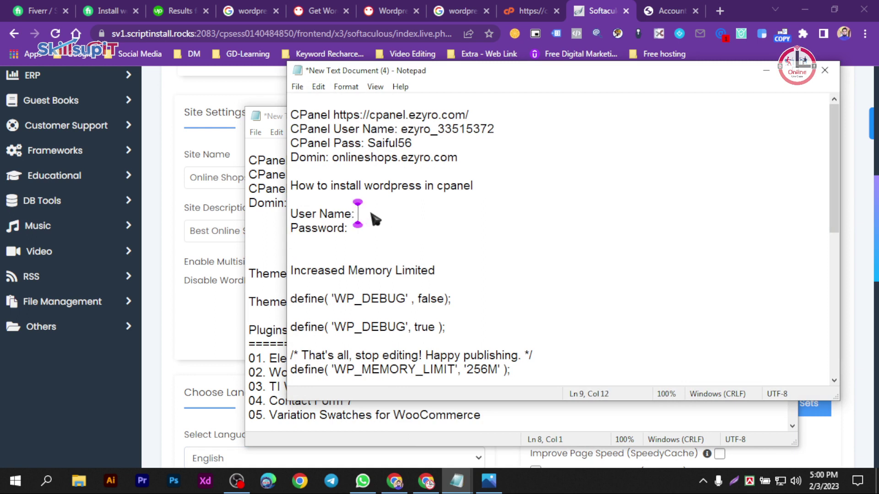
{"action": "type", "text": "Ad"}
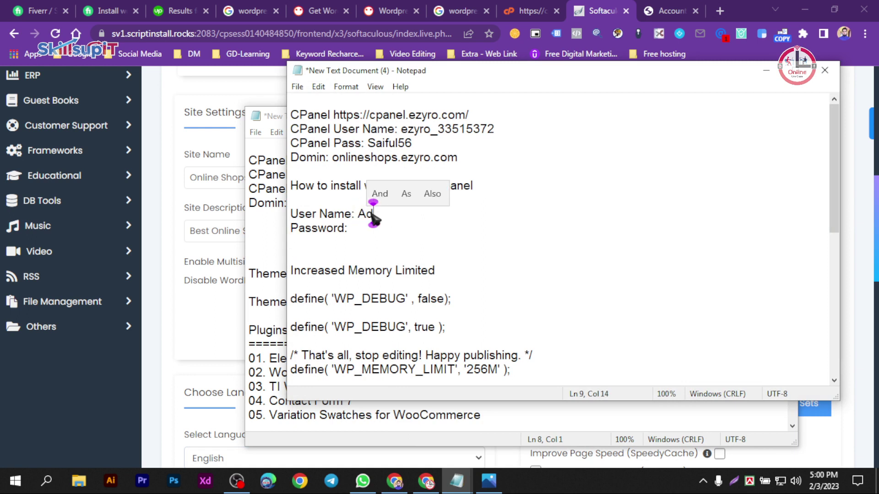
{"action": "type", "text": "min"}
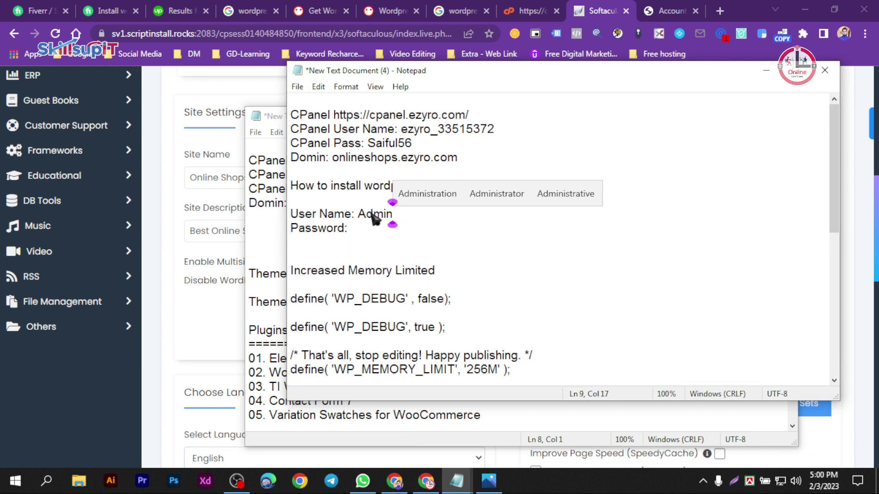
{"action": "left_click", "coordinate": [379, 223]}
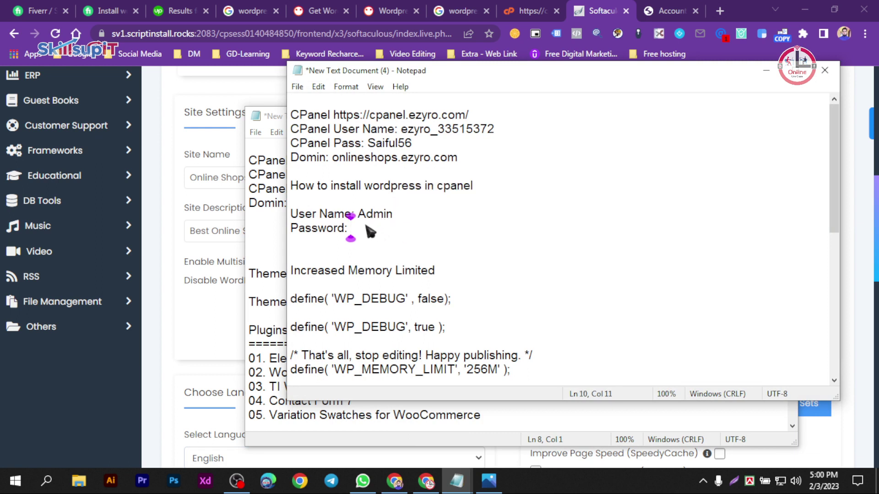
{"action": "type", "text": "A"}
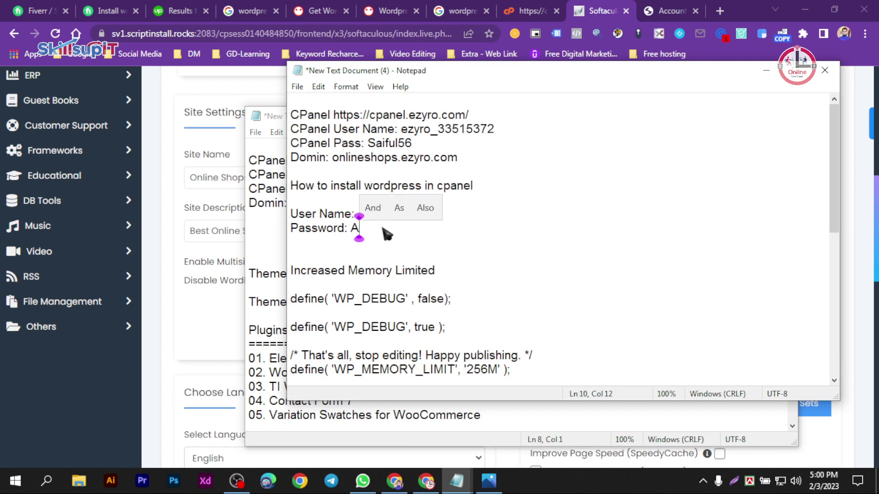
{"action": "type", "text": "dmin"}
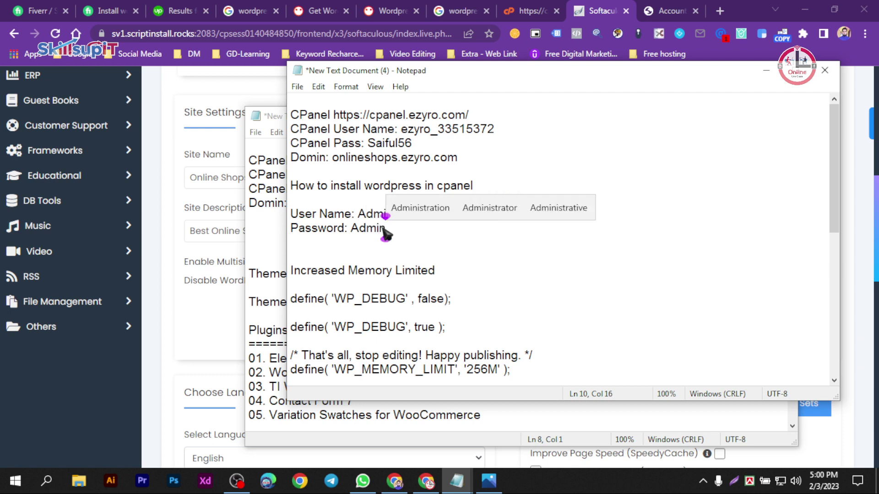
{"action": "double_click", "coordinate": [375, 213]}
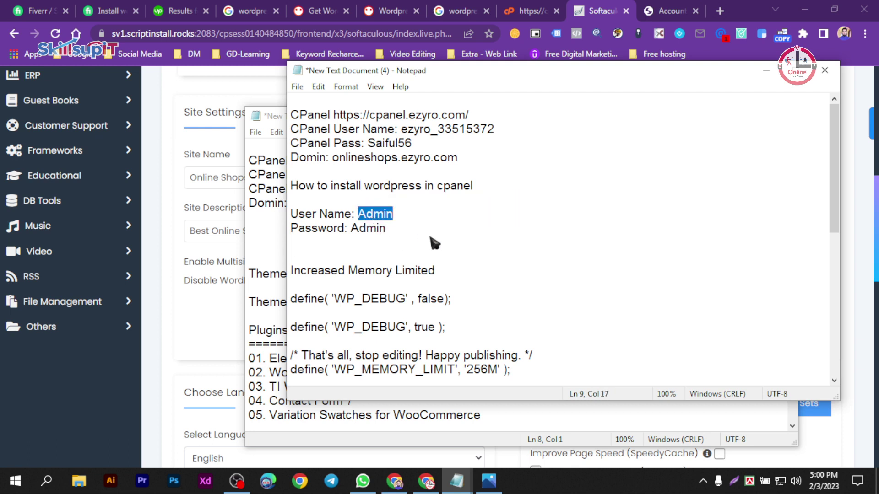
{"action": "left_click", "coordinate": [398, 228]}
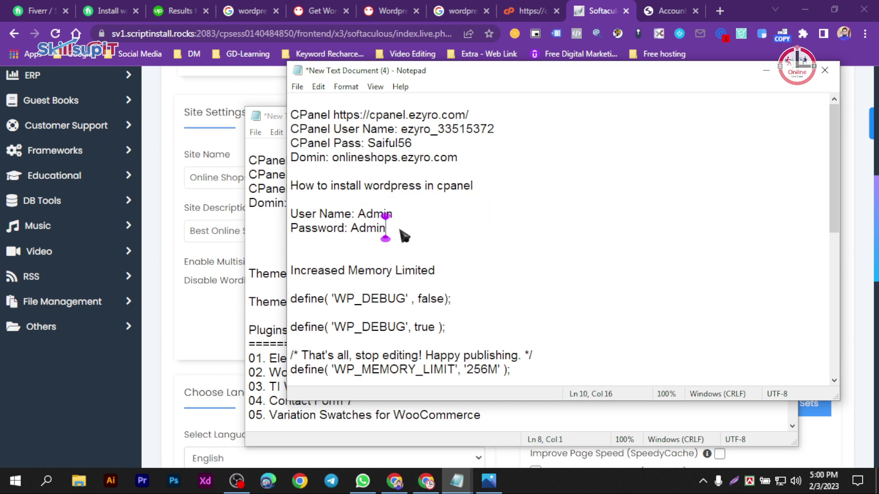
{"action": "type", "text": "55"}
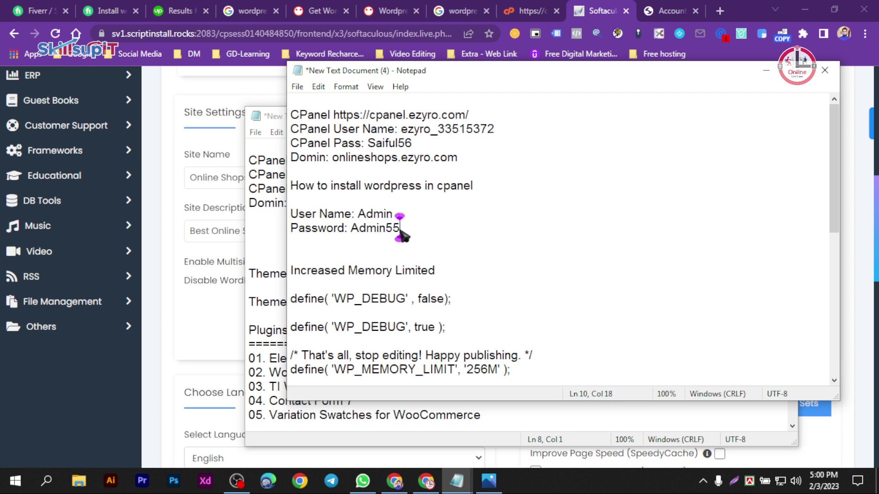
{"action": "left_click_drag", "start_coordinate": [393, 215], "coordinate": [359, 215]}
{"action": "key", "text": "ctrl+c"}
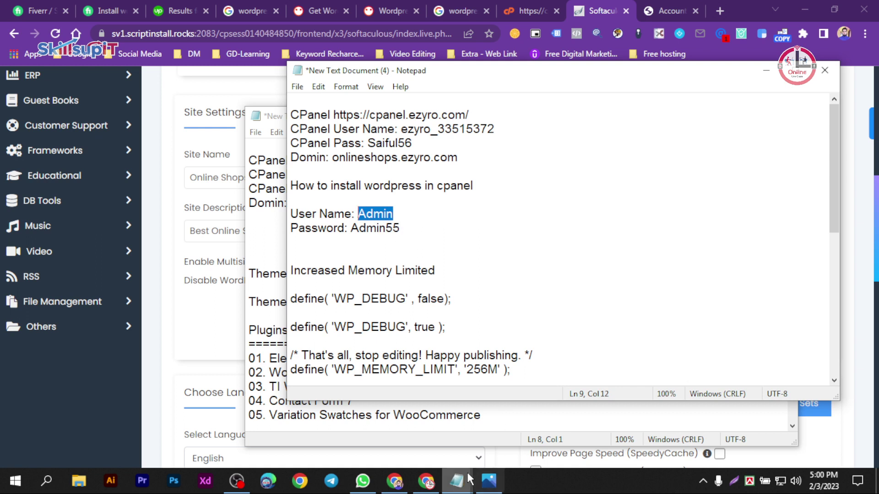
- Paste 'Admin' as the admin username and the noted password as the admin password
{"action": "left_click", "coordinate": [395, 481]}
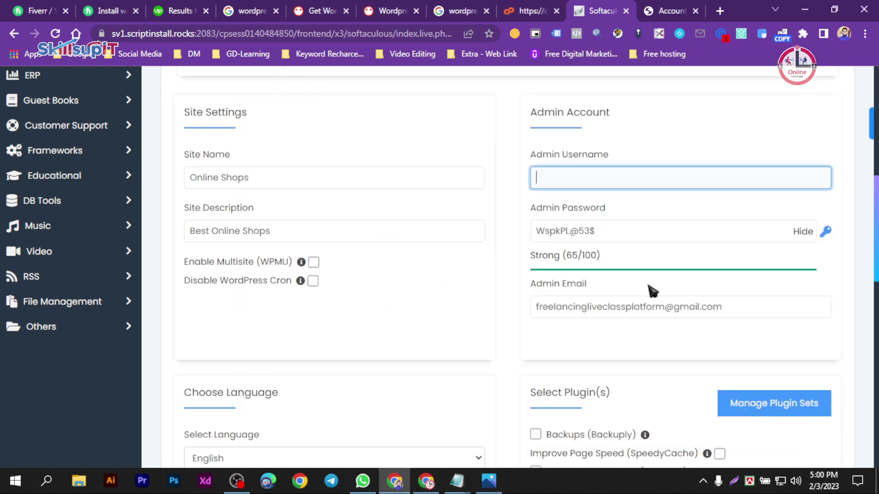
{"action": "key", "text": "ctrl+v"}
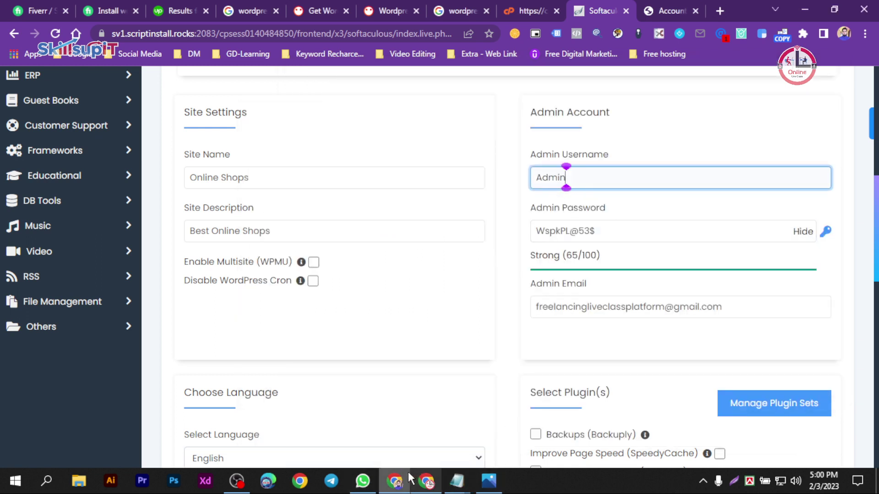
{"action": "left_click", "coordinate": [398, 481]}
{"action": "left_click_drag", "start_coordinate": [400, 228], "coordinate": [350, 228]}
{"action": "key", "text": "ctrl+c"}
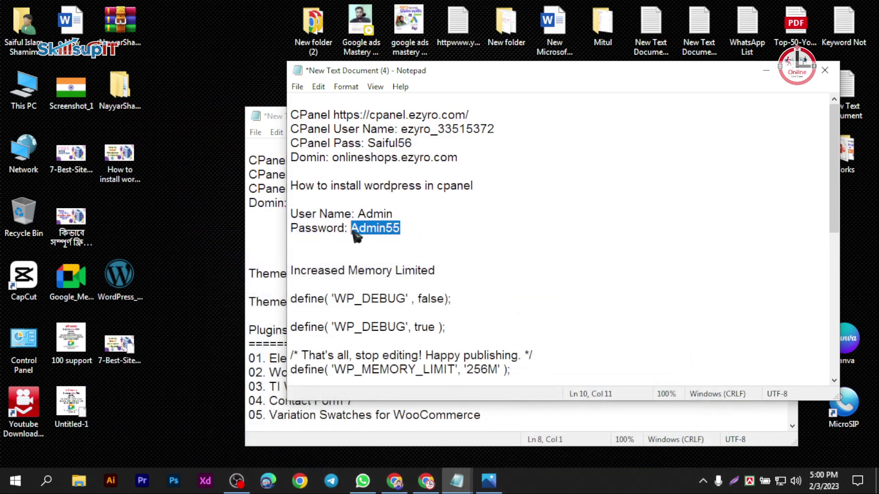
{"action": "left_click", "coordinate": [395, 481]}
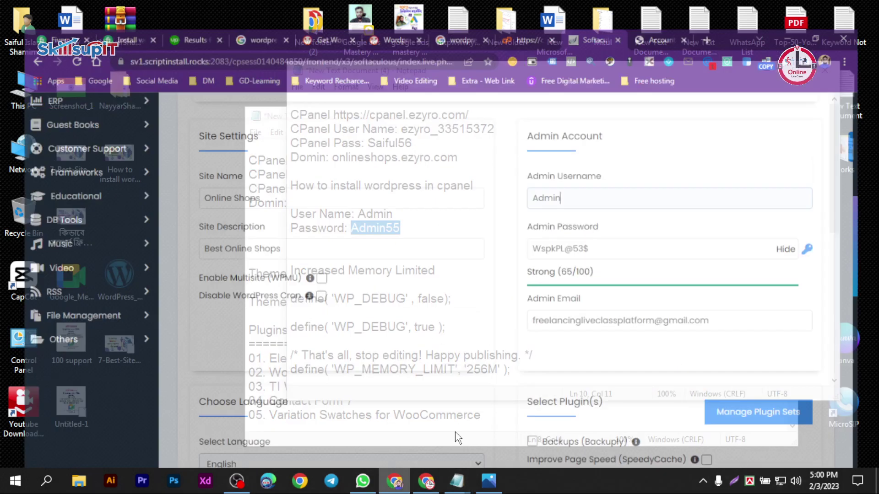
{"action": "left_click_drag", "start_coordinate": [598, 231], "coordinate": [502, 234]}
{"action": "key", "text": "ctrl+v"}
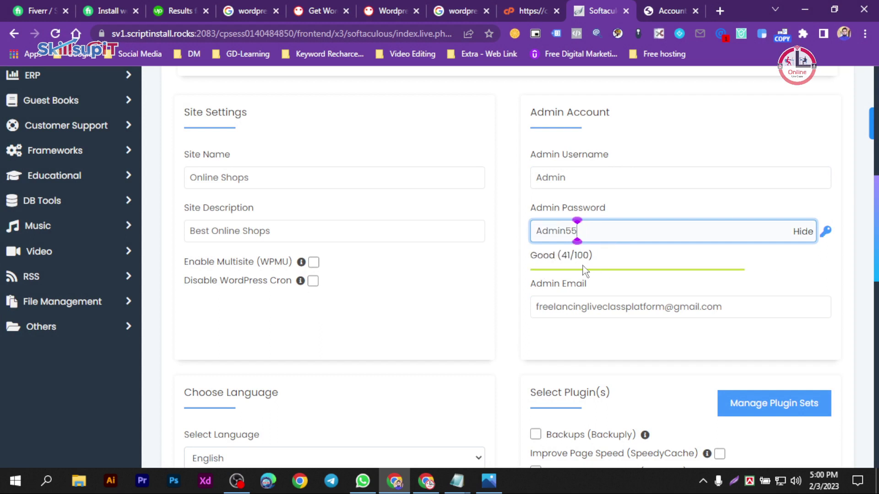
- Lengthen the password with symbols so it rates Strong (58/100) in Softaculous
{"action": "left_click", "coordinate": [457, 481]}
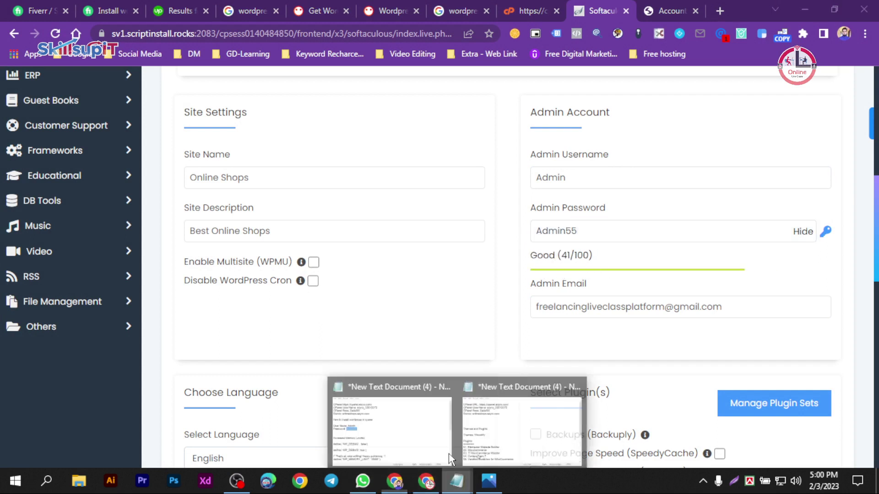
{"action": "left_click", "coordinate": [418, 404]}
{"action": "left_click", "coordinate": [400, 228]}
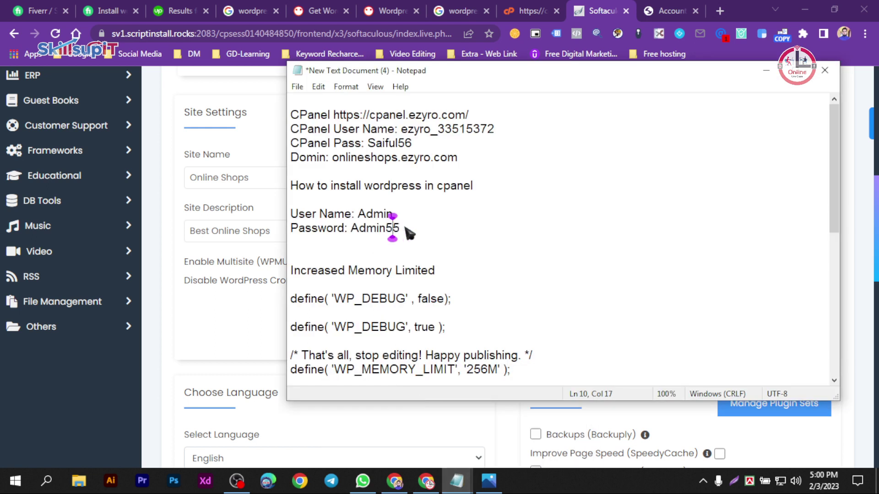
{"action": "type", "text": "@#"}
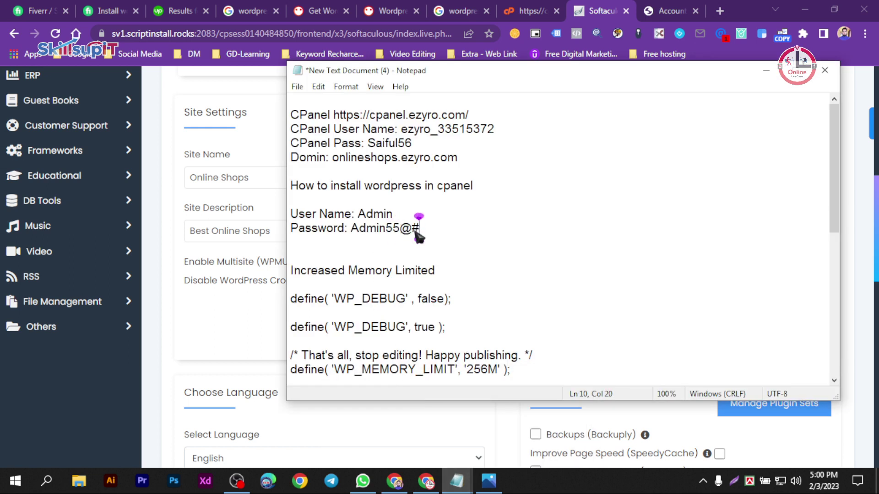
{"action": "left_click_drag", "start_coordinate": [419, 229], "coordinate": [356, 233]}
{"action": "key", "text": "ctrl+c"}
{"action": "left_click", "coordinate": [395, 481]}
{"action": "key", "text": "ctrl+a"}
{"action": "key", "text": "ctrl+v"}
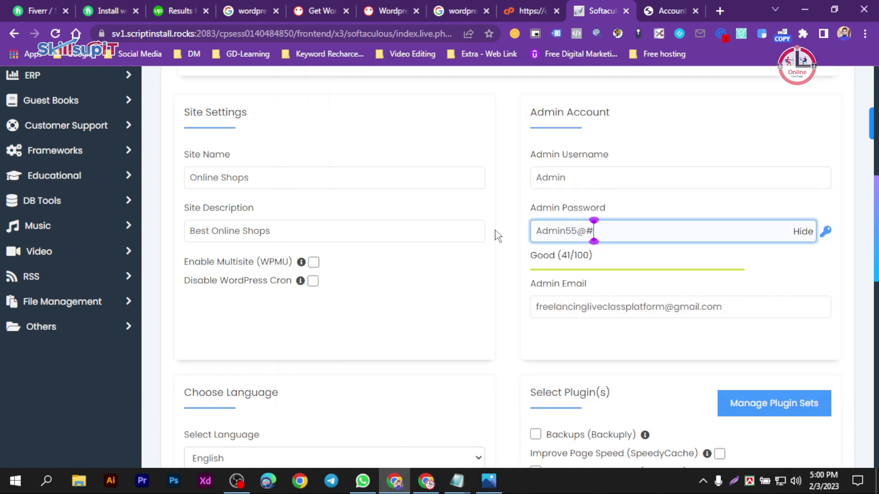
{"action": "left_click", "coordinate": [487, 311]}
{"action": "left_click", "coordinate": [544, 306]}
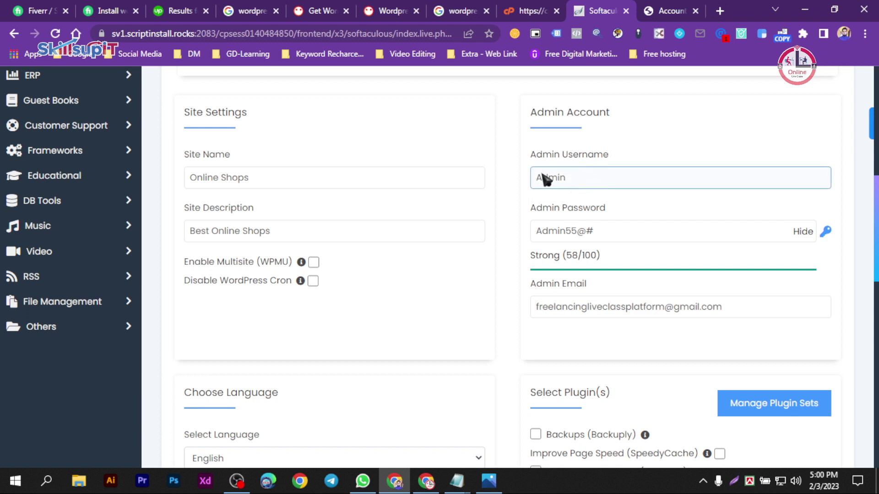
{"action": "left_click", "coordinate": [328, 177]}
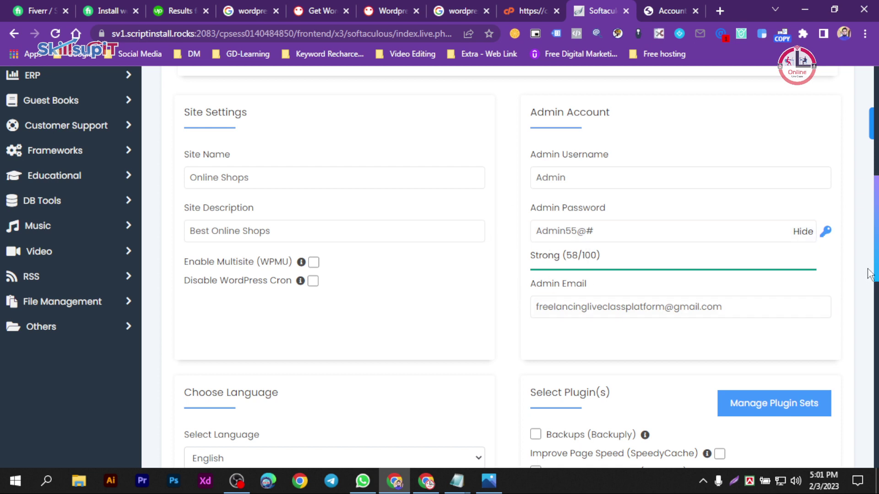
- Select the Twenty Twenty-Three theme from all themes and agree to use its demo images
{"action": "scroll", "coordinate": [856, 275], "scroll_direction": "down", "scroll_amount": 15}
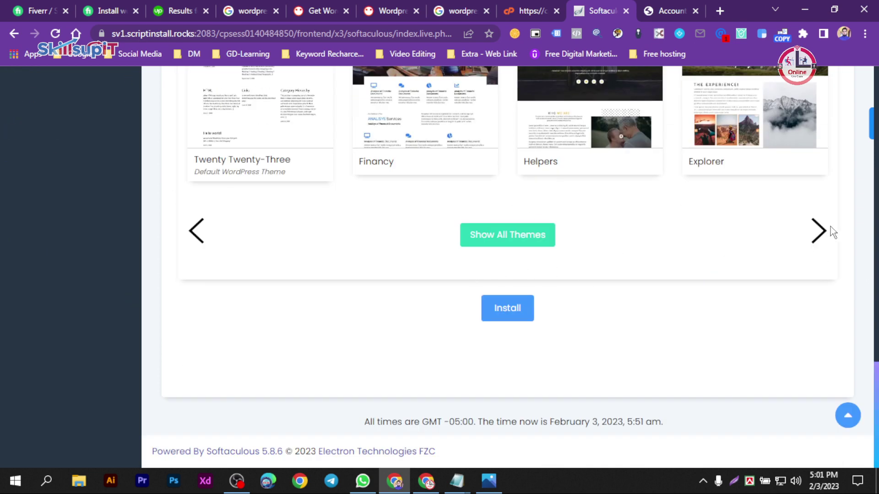
{"action": "left_click", "coordinate": [539, 235]}
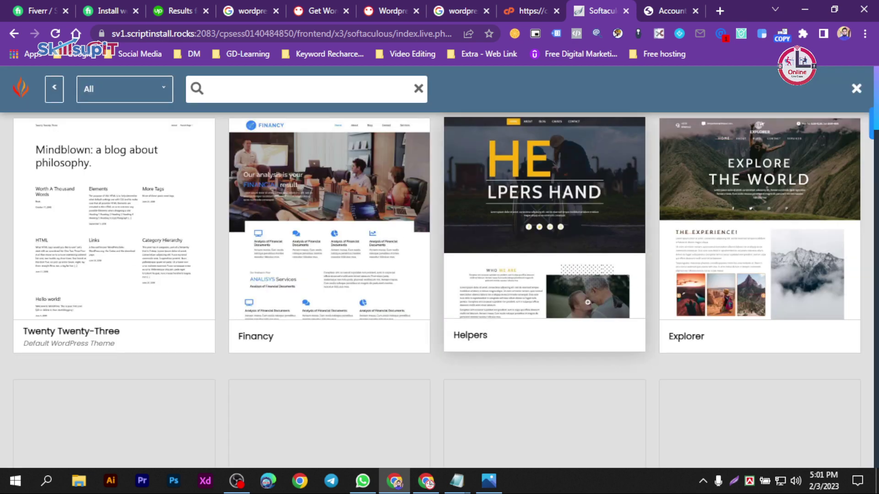
{"action": "scroll", "coordinate": [595, 337], "scroll_direction": "down", "scroll_amount": 5}
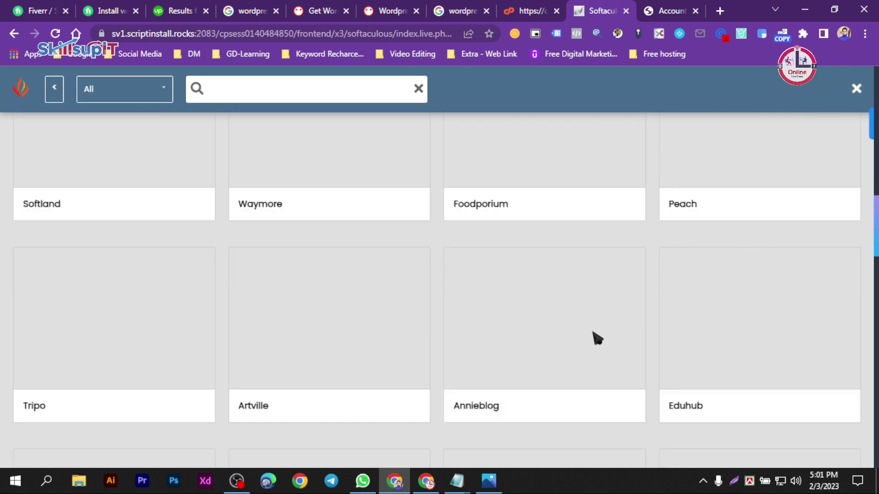
{"action": "scroll", "coordinate": [595, 337], "scroll_direction": "up", "scroll_amount": 5}
{"action": "scroll", "coordinate": [478, 316], "scroll_direction": "down", "scroll_amount": 10}
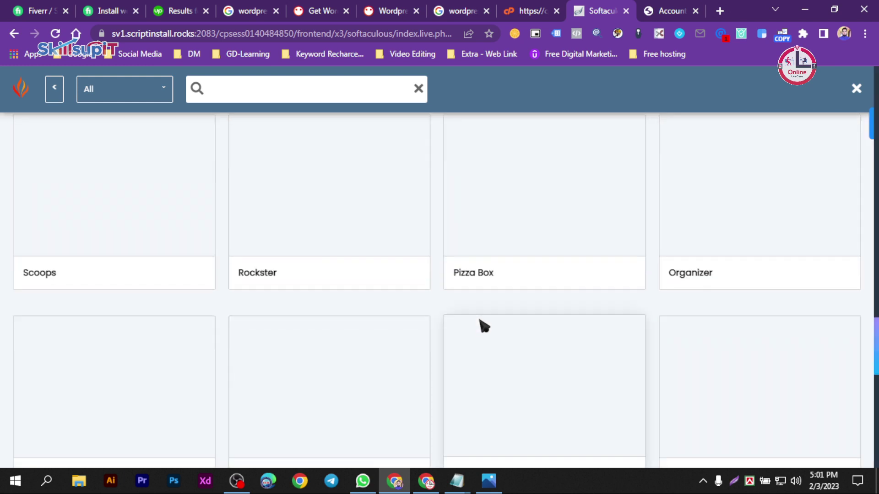
{"action": "scroll", "coordinate": [480, 320], "scroll_direction": "up", "scroll_amount": 5}
{"action": "scroll", "coordinate": [378, 216], "scroll_direction": "up", "scroll_amount": 5}
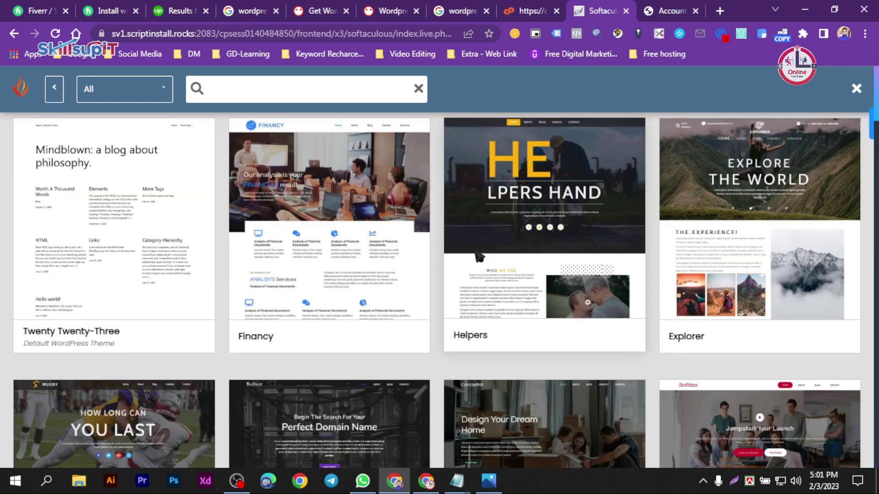
{"action": "left_click", "coordinate": [95, 247]}
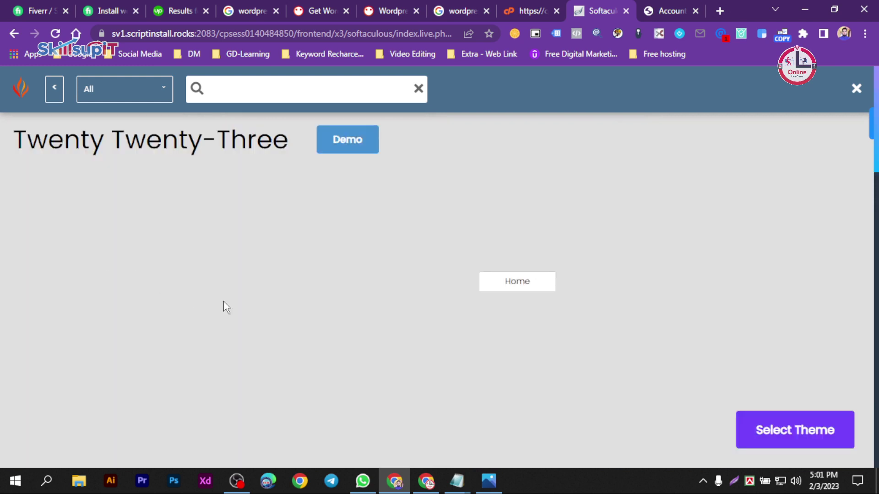
{"action": "left_click", "coordinate": [810, 438]}
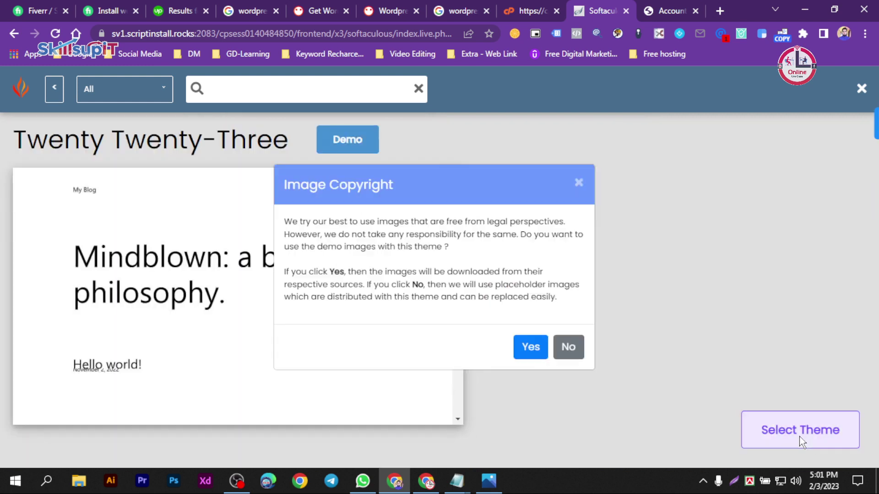
{"action": "left_click", "coordinate": [536, 353]}
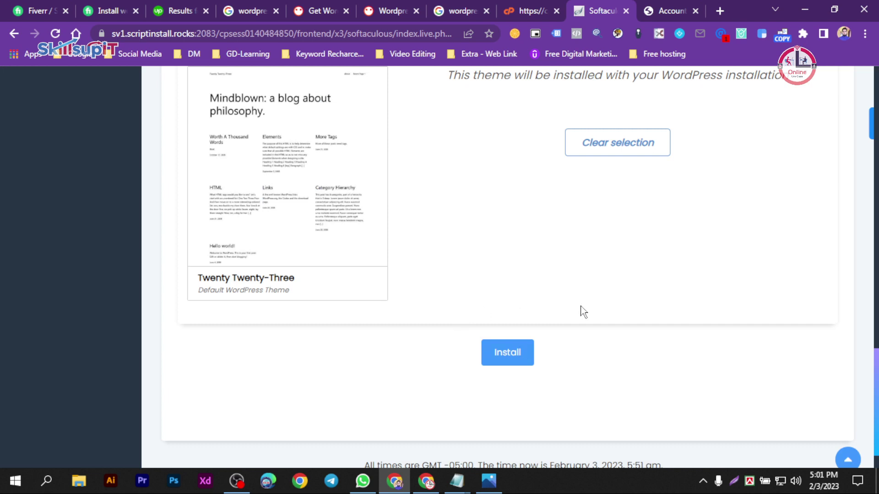
- Close the Clearbit side panel and return to the WordPress install page
{"action": "left_click", "coordinate": [870, 124]}
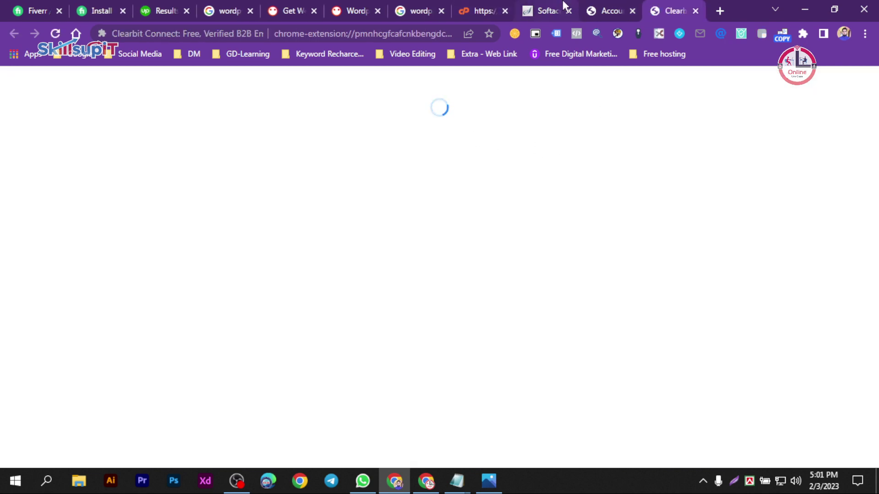
{"action": "left_click", "coordinate": [562, 9]}
{"action": "left_click", "coordinate": [478, 5]}
{"action": "left_click", "coordinate": [544, 9]}
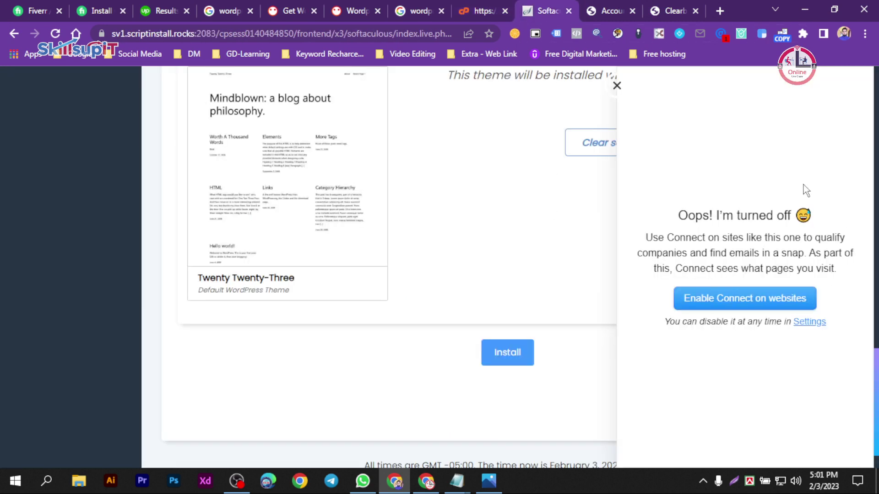
{"action": "left_click", "coordinate": [615, 87]}
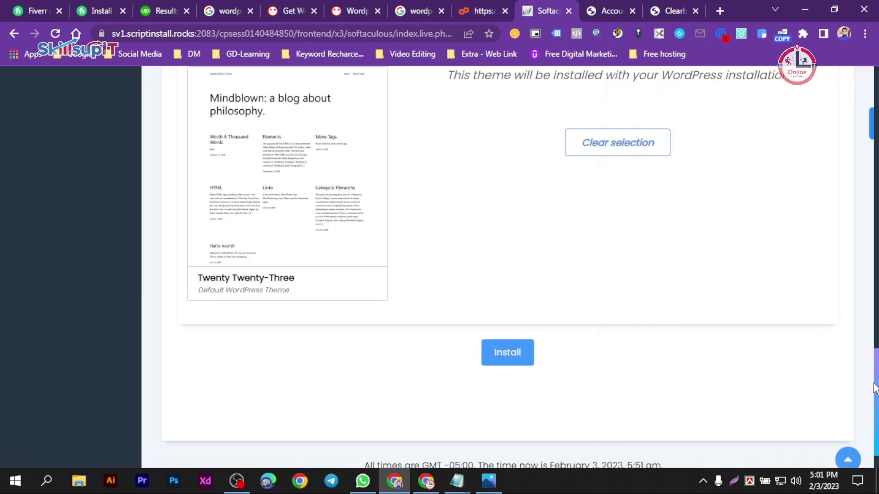
{"action": "scroll", "coordinate": [679, 347], "scroll_direction": "up", "scroll_amount": 15}
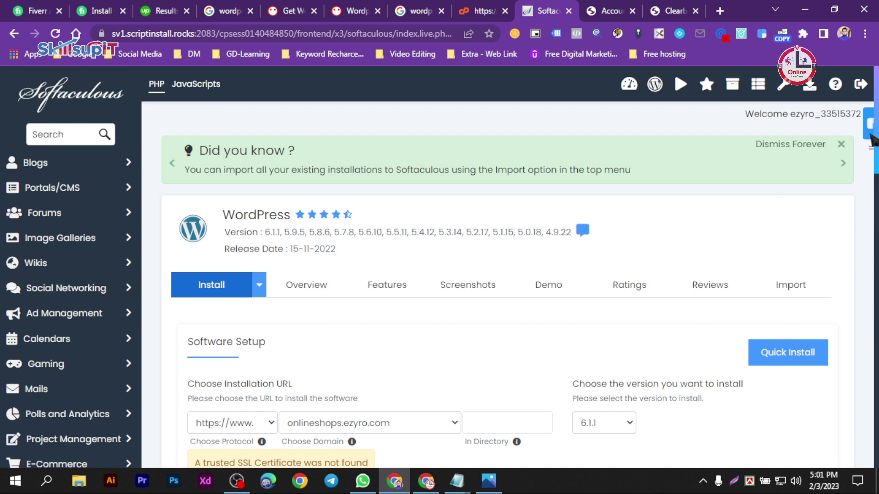
{"action": "scroll", "coordinate": [876, 190], "scroll_direction": "down", "scroll_amount": 1}
{"action": "scroll", "coordinate": [875, 190], "scroll_direction": "down", "scroll_amount": 4}
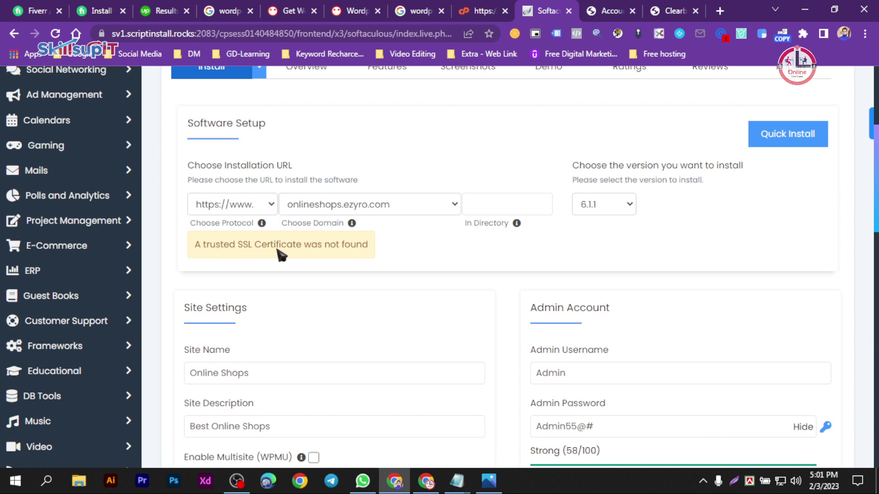
{"action": "left_click", "coordinate": [251, 208]}
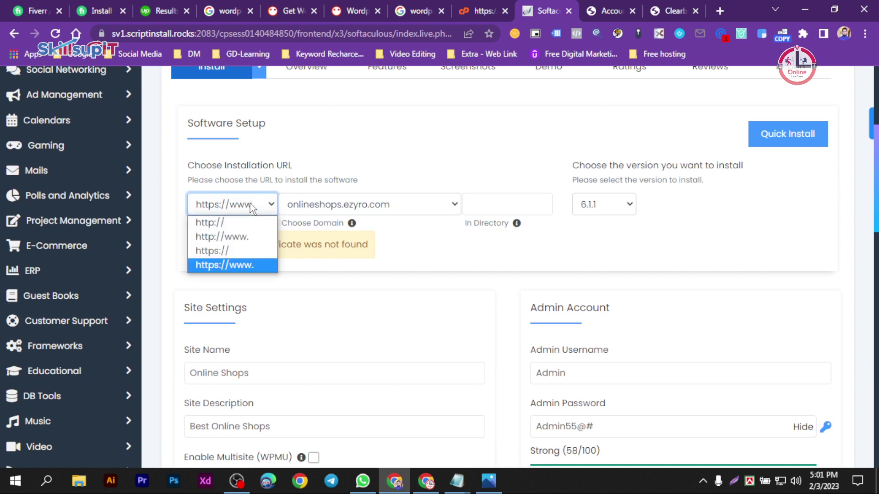
{"action": "left_click", "coordinate": [215, 251]}
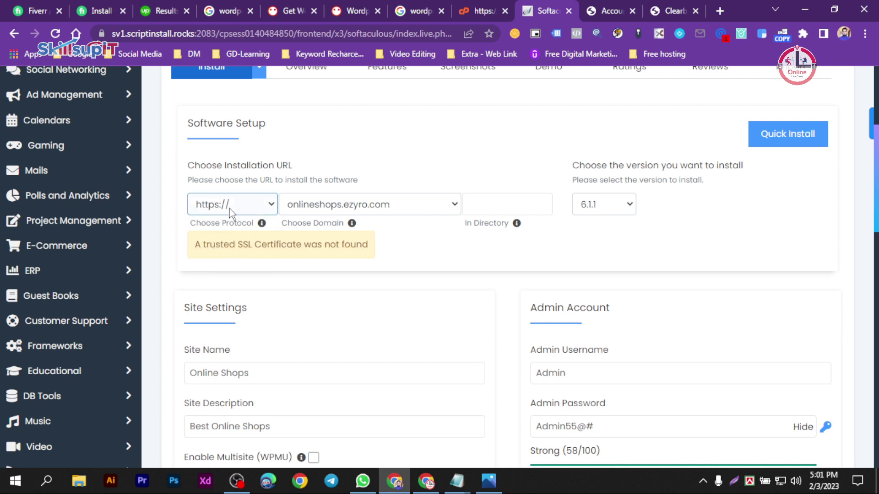
{"action": "left_click", "coordinate": [249, 209]}
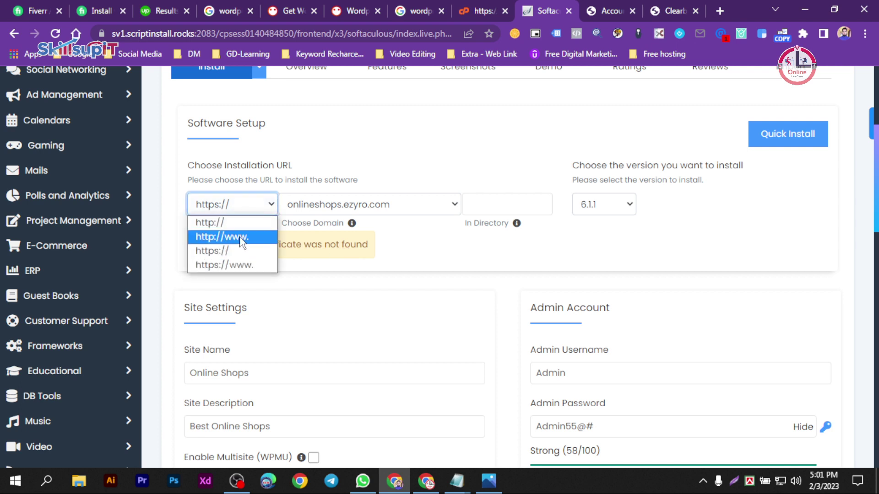
{"action": "left_click", "coordinate": [229, 225]}
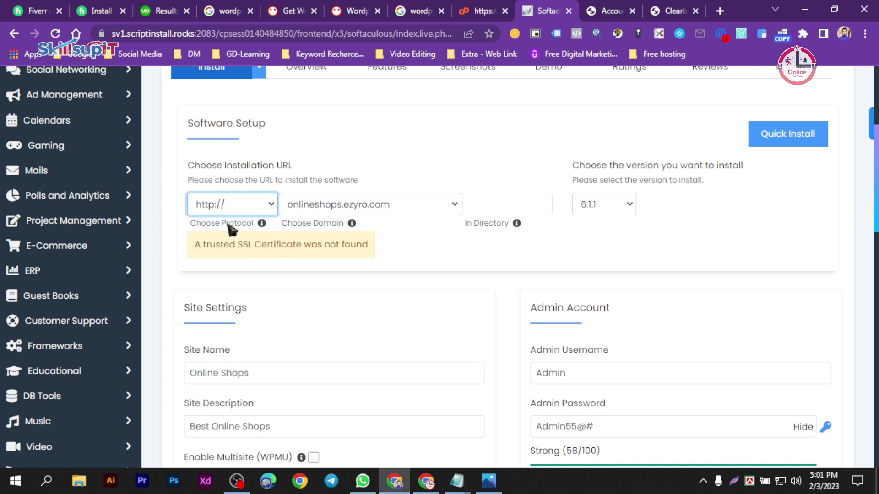
{"action": "left_click", "coordinate": [399, 249]}
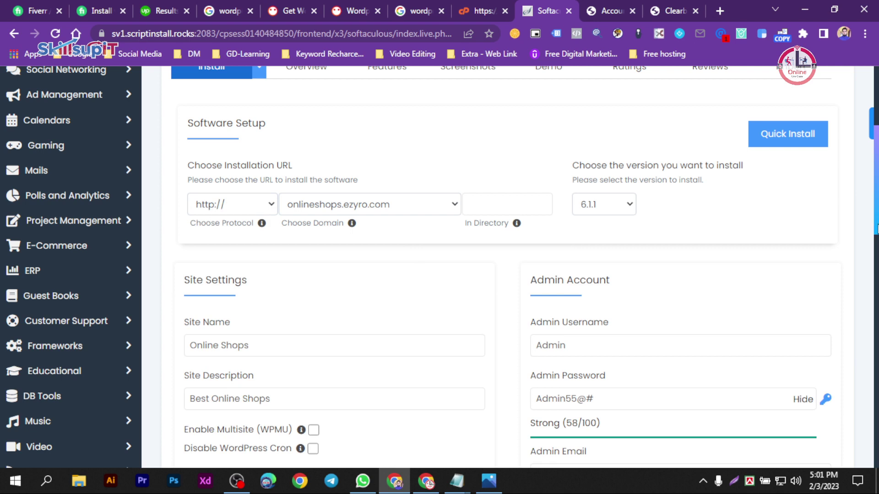
- Extend the Site Description to 'Best Online Shops in Bangladesh' and launch the installation
{"action": "left_click_drag", "start_coordinate": [875, 233], "coordinate": [876, 275]}
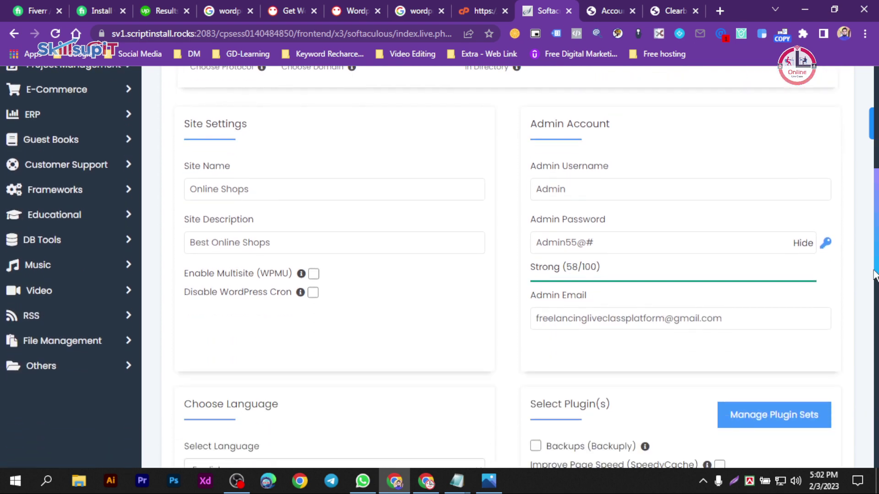
{"action": "left_click", "coordinate": [267, 192]}
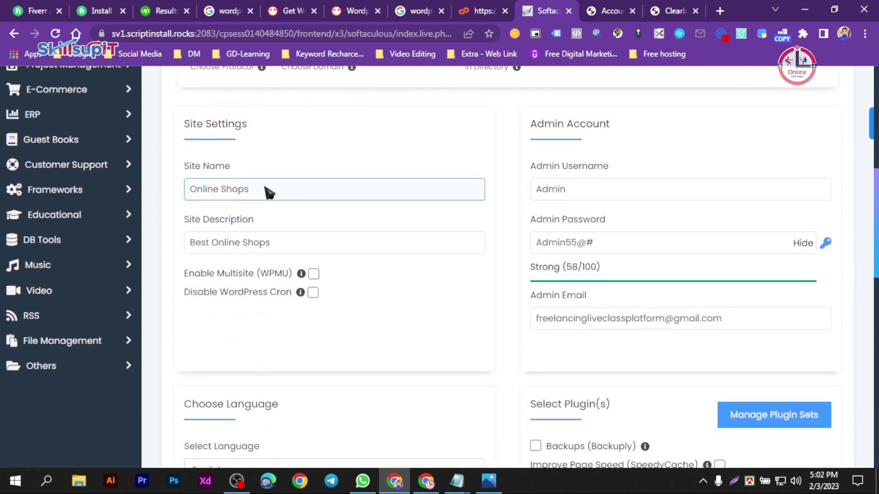
{"action": "triple_click", "coordinate": [211, 189]}
{"action": "left_click", "coordinate": [196, 251]}
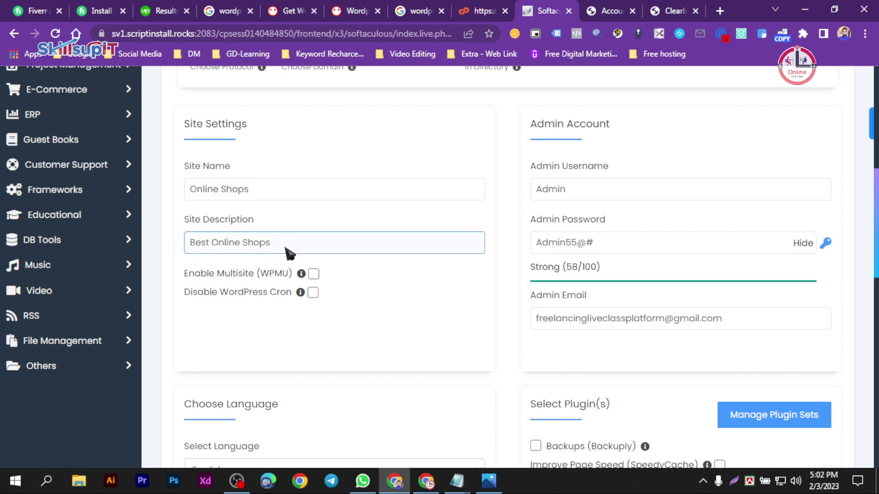
{"action": "left_click", "coordinate": [303, 248]}
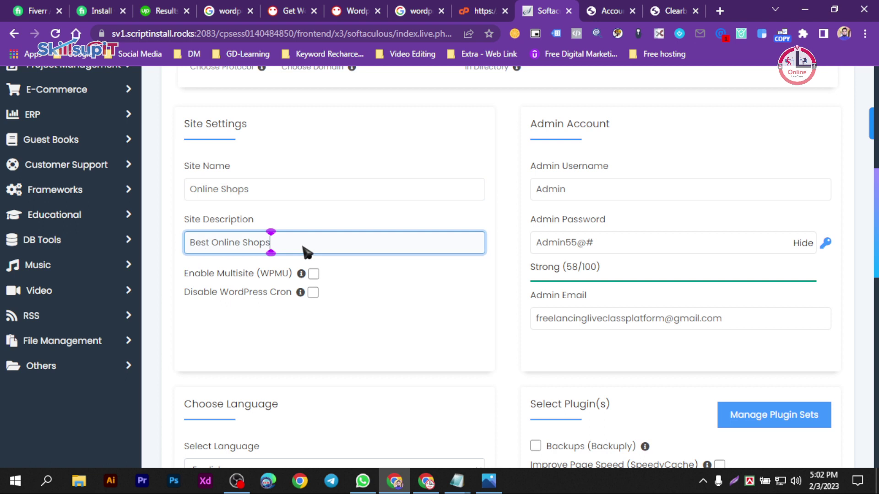
{"action": "type", "text": "in"}
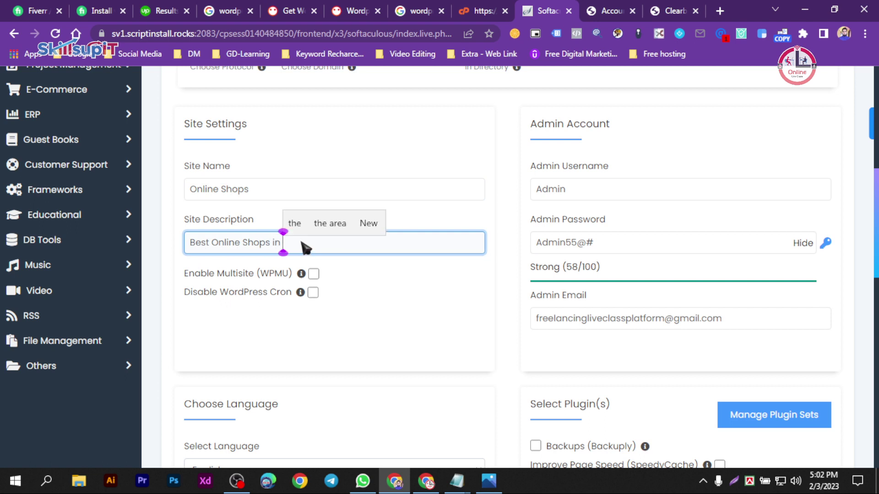
{"action": "type", "text": " Bangladesh"}
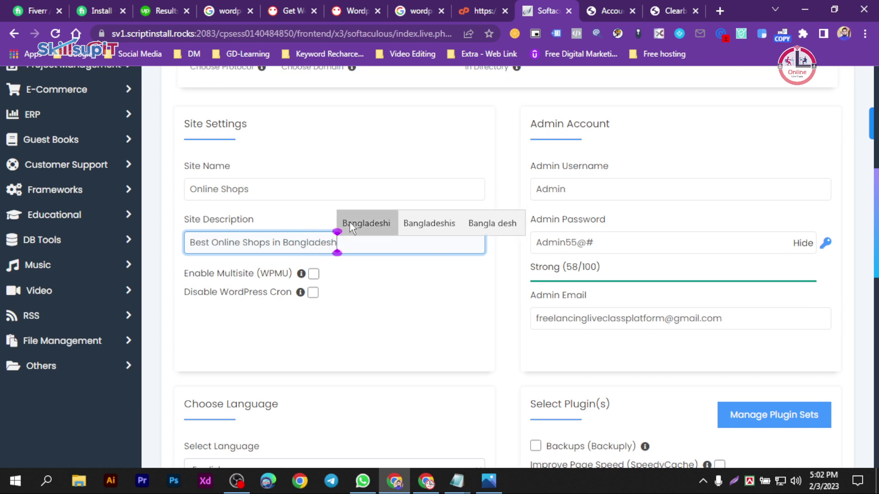
{"action": "left_click", "coordinate": [366, 223]}
{"action": "key", "text": "BackSpace"}
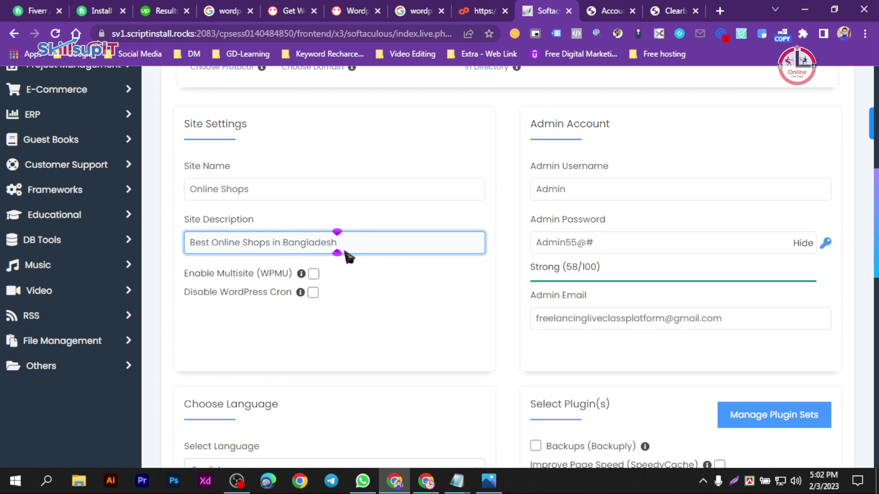
{"action": "left_click", "coordinate": [605, 273]}
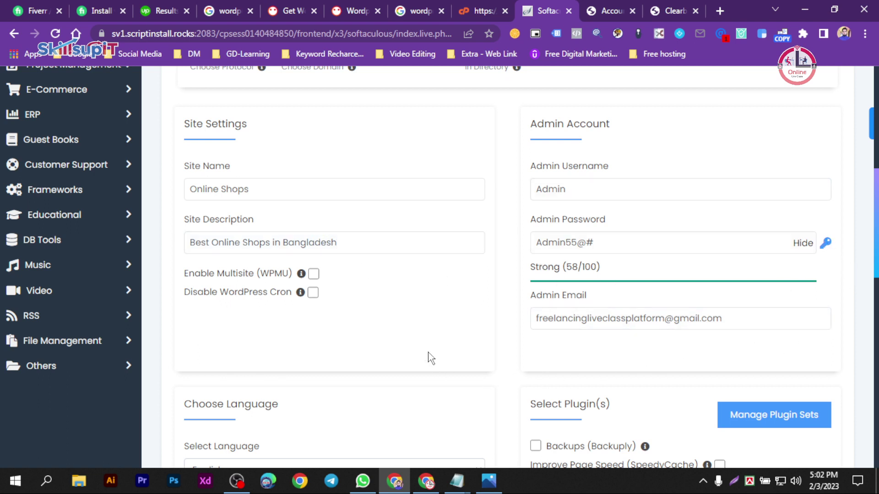
{"action": "left_click_drag", "start_coordinate": [875, 248], "coordinate": [860, 424]}
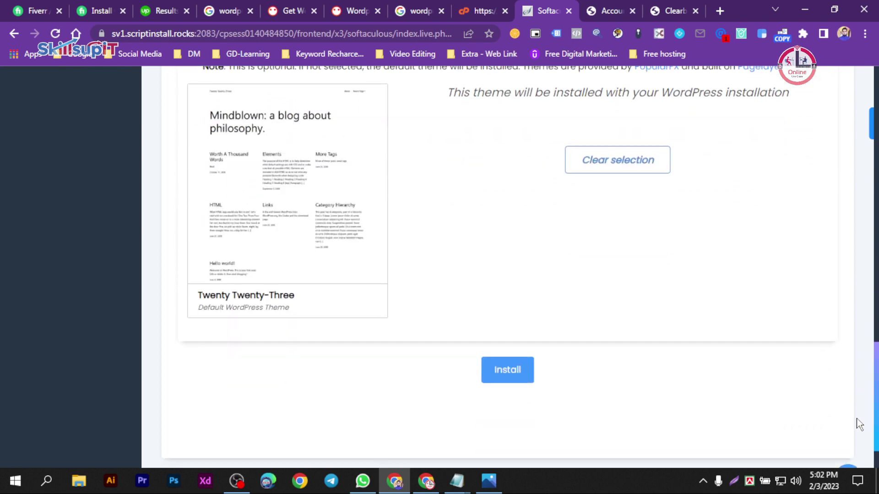
{"action": "left_click", "coordinate": [507, 374]}
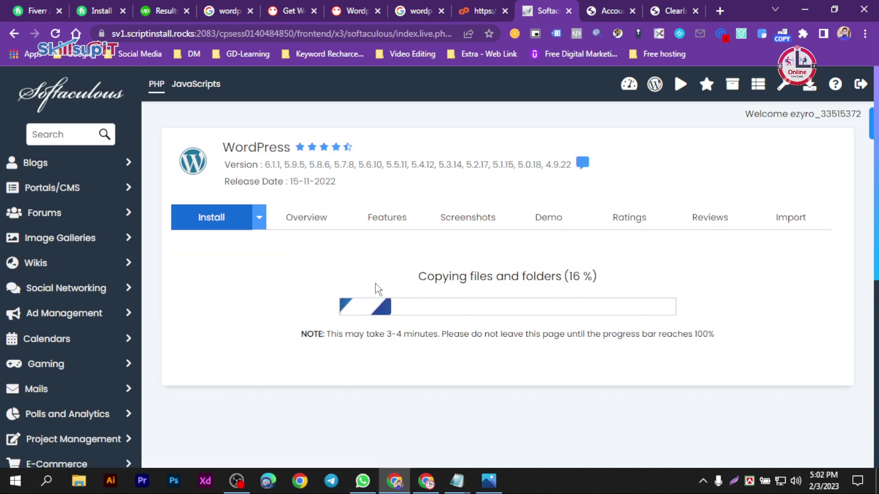
{"action": "scroll", "coordinate": [504, 298], "scroll_direction": "down", "scroll_amount": 8}
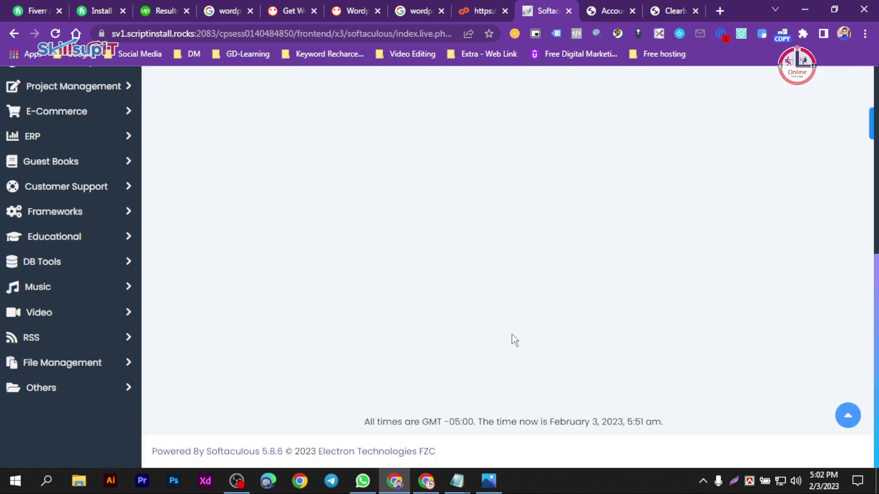
{"action": "scroll", "coordinate": [539, 341], "scroll_direction": "up", "scroll_amount": 8}
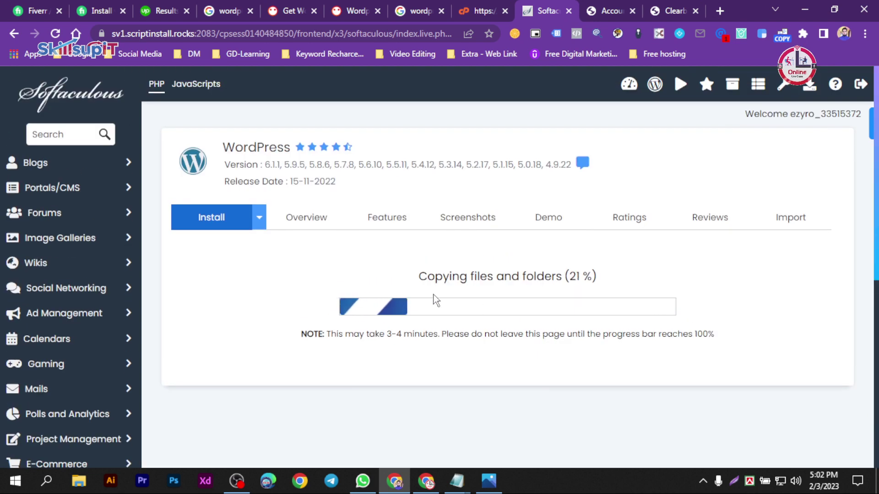
{"action": "scroll", "coordinate": [435, 300], "scroll_direction": "down", "scroll_amount": 8}
{"action": "scroll", "coordinate": [426, 233], "scroll_direction": "up", "scroll_amount": 8}
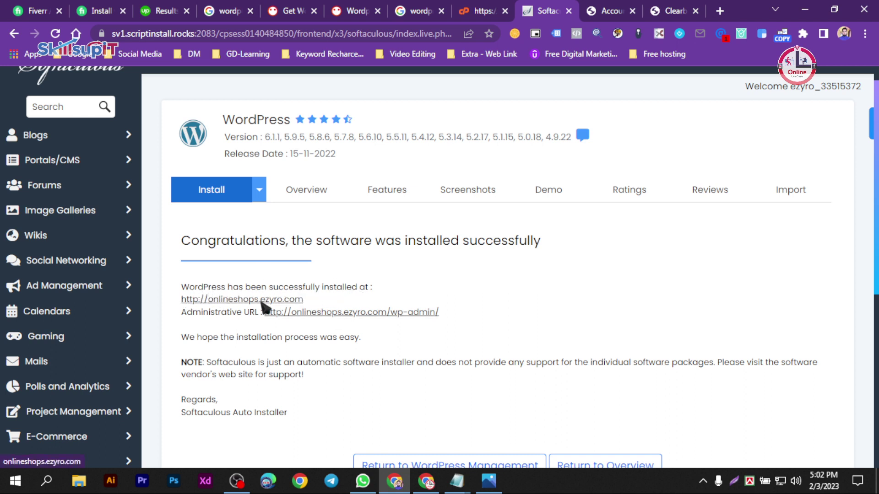
{"action": "left_click_drag", "start_coordinate": [182, 285], "coordinate": [455, 318]}
{"action": "key", "text": "ctrl+c"}
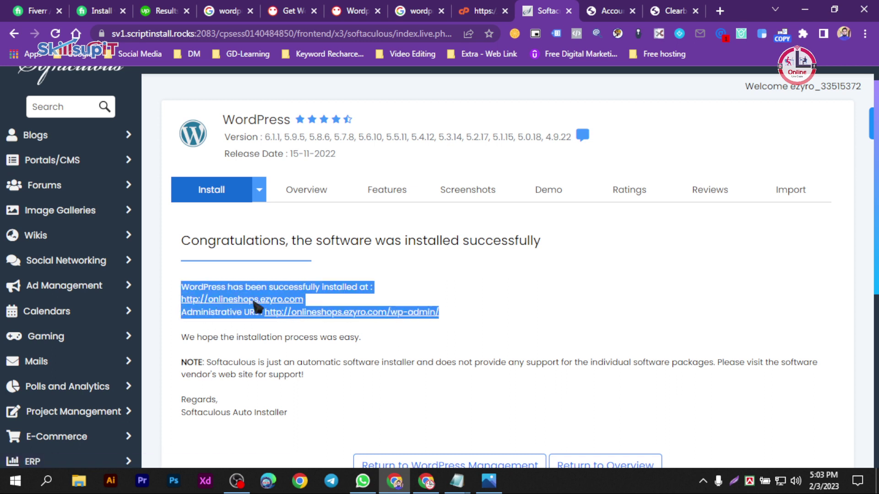
{"action": "right_click", "coordinate": [253, 300]}
{"action": "left_click", "coordinate": [288, 202]}
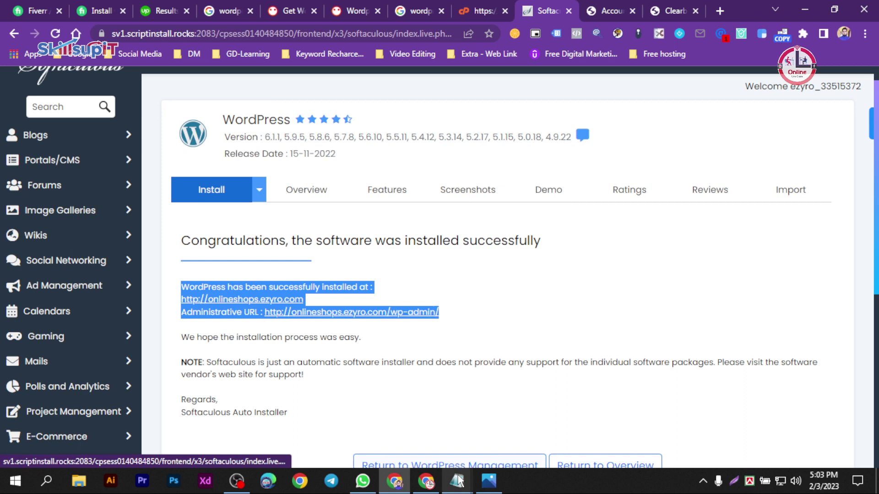
- Paste the copied install details below the password line and delete the installation success message
{"action": "mouse_move", "coordinate": [457, 481]}
{"action": "left_click", "coordinate": [418, 415]}
{"action": "left_click", "coordinate": [380, 256]}
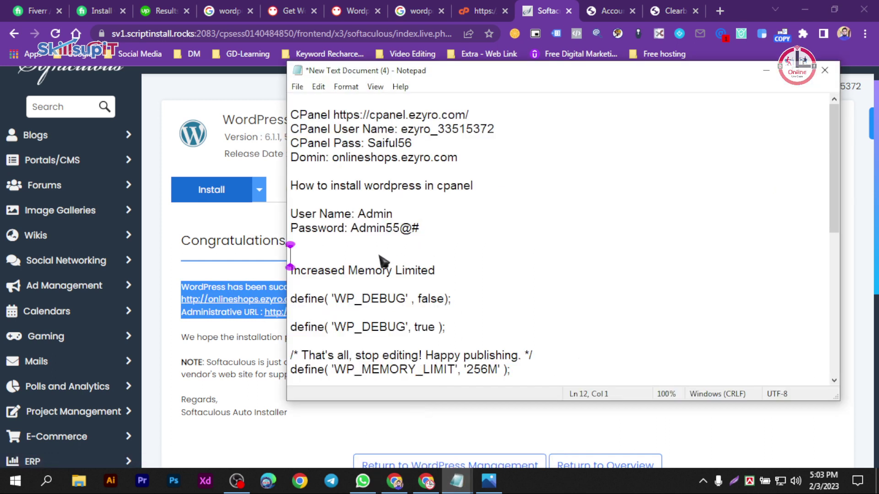
{"action": "key", "text": "Return"}
{"action": "key", "text": "Return"}
{"action": "key", "text": "Return"}
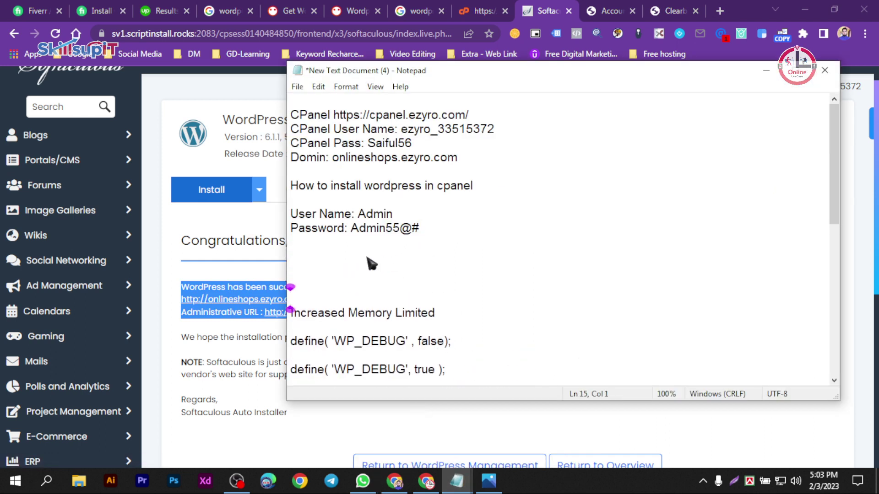
{"action": "key", "text": "ctrl+v"}
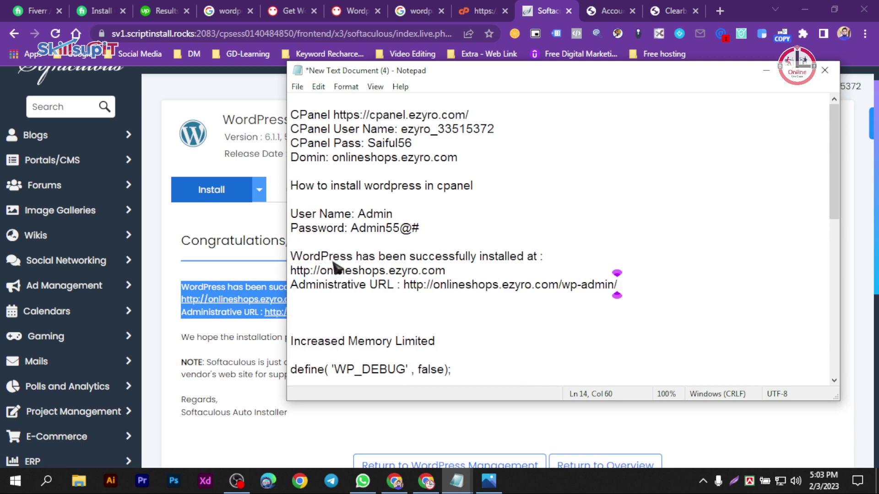
{"action": "left_click_drag", "start_coordinate": [545, 257], "coordinate": [292, 258]}
{"action": "key", "text": "BackSpace"}
- Delete the Administrative URL label and cut the wp-admin URL from its line
{"action": "left_click", "coordinate": [303, 271]}
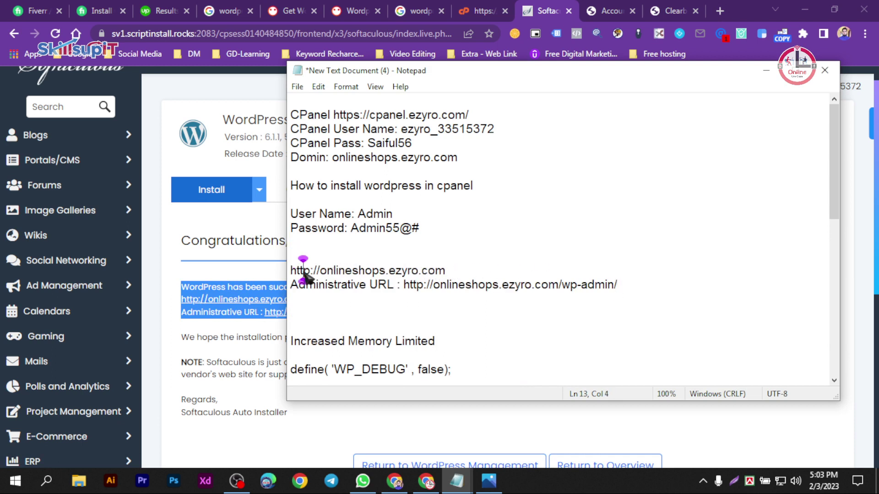
{"action": "left_click_drag", "start_coordinate": [402, 286], "coordinate": [289, 287]}
{"action": "key", "text": "BackSpace"}
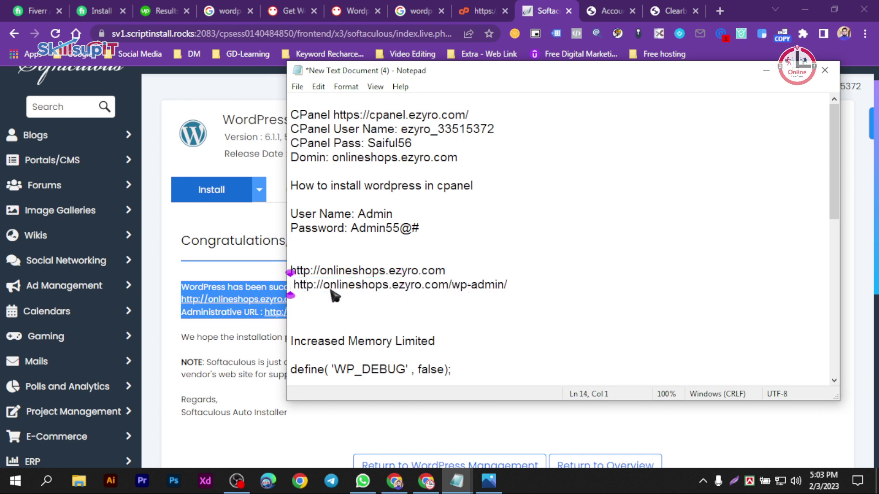
{"action": "left_click", "coordinate": [295, 285]}
{"action": "left_click_drag", "start_coordinate": [506, 285], "coordinate": [289, 280]}
{"action": "left_click", "coordinate": [392, 276]}
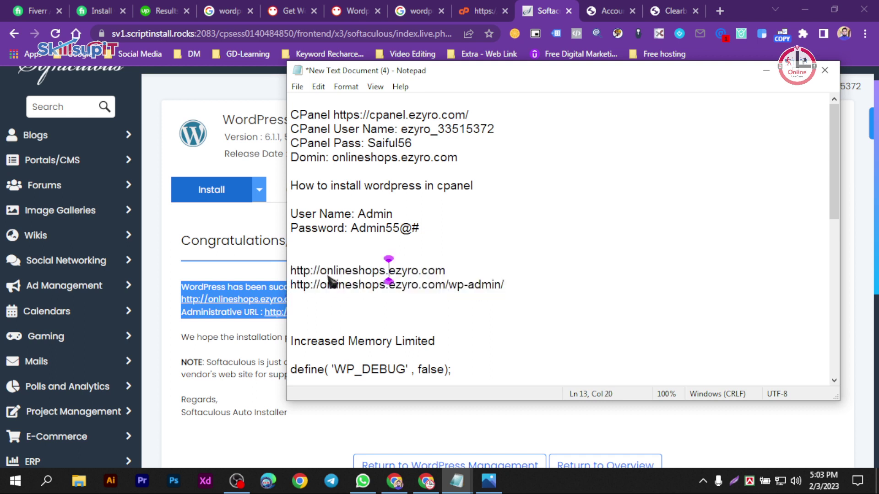
{"action": "left_click", "coordinate": [307, 263]}
{"action": "left_click", "coordinate": [291, 270]}
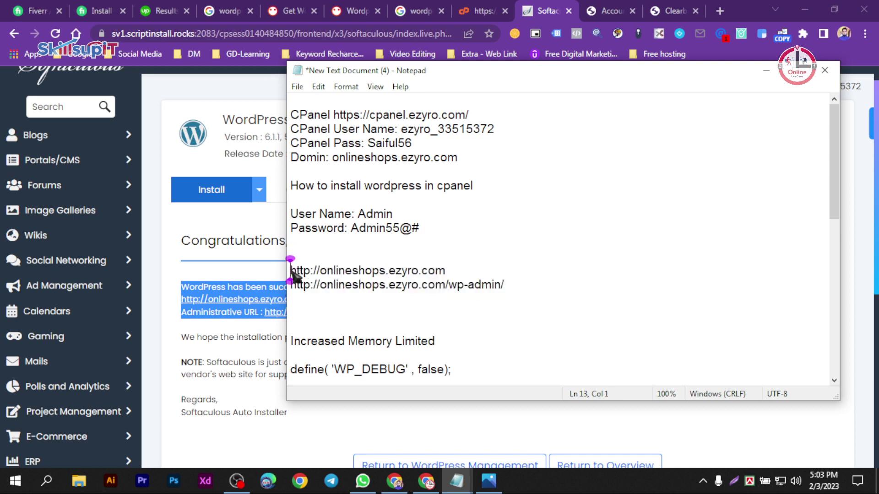
{"action": "left_click", "coordinate": [372, 284]}
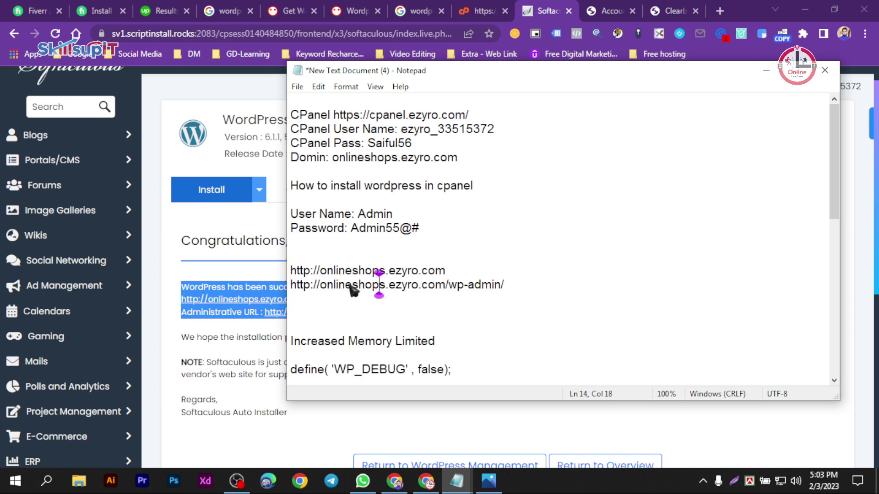
{"action": "left_click_drag", "start_coordinate": [506, 284], "coordinate": [290, 285]}
{"action": "key", "text": "ctrl+c"}
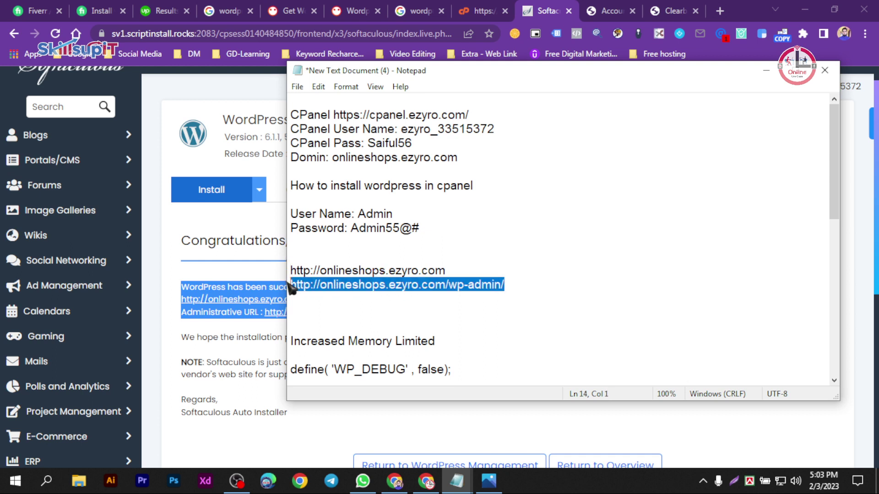
{"action": "key", "text": "BackSpace"}
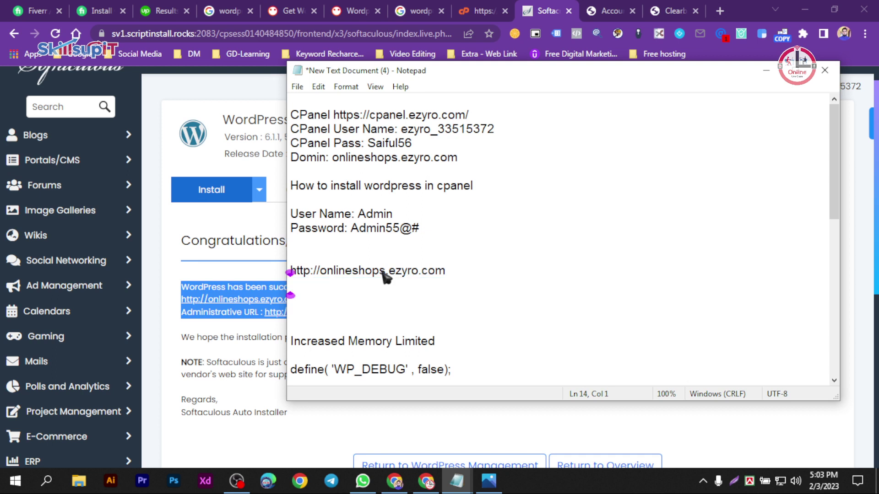
{"action": "left_click", "coordinate": [293, 214]}
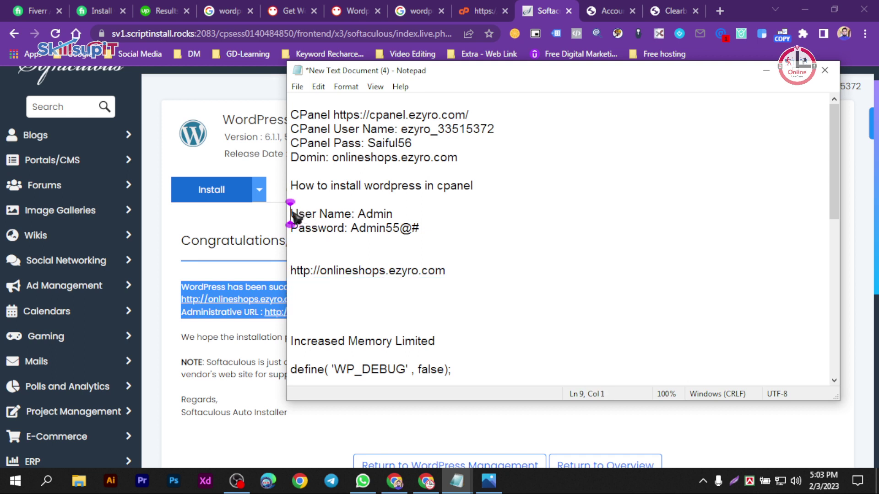
{"action": "key", "text": "Return"}
{"action": "key", "text": "Return"}
{"action": "left_click", "coordinate": [297, 209]}
{"action": "key", "text": "ctrl+v"}
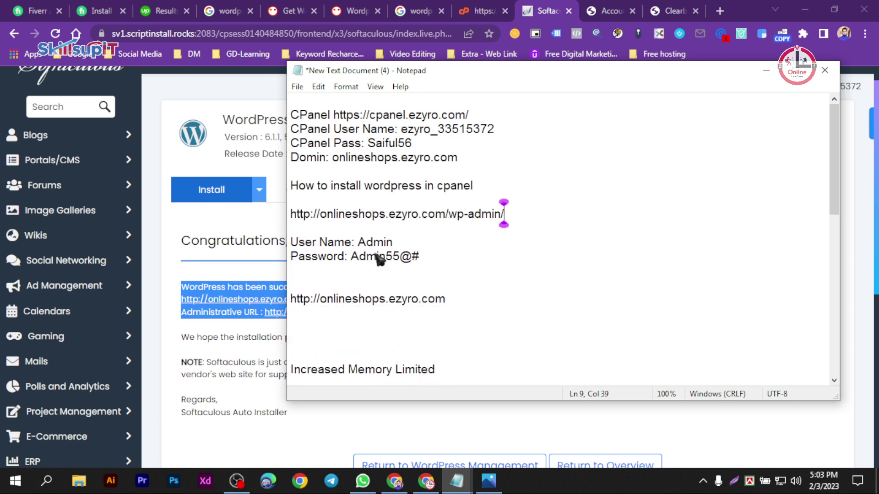
{"action": "left_click", "coordinate": [453, 300]}
{"action": "key", "text": "shift+Home"}
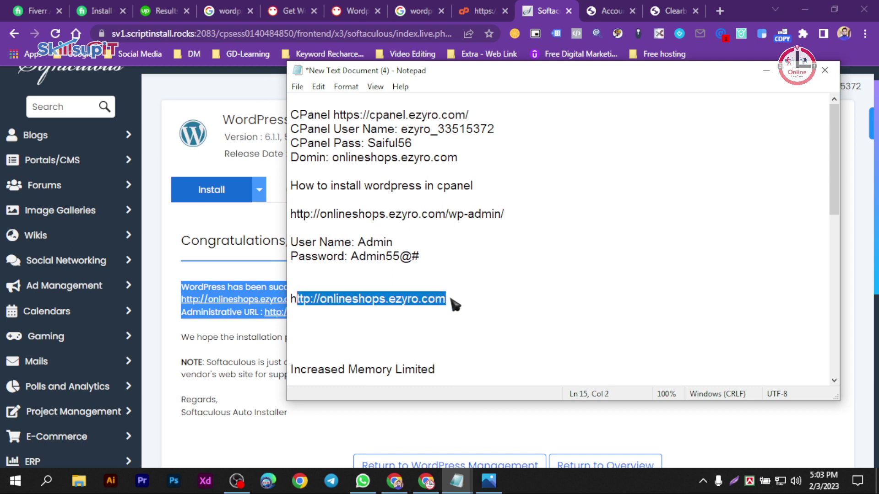
{"action": "key", "text": "BackSpace"}
{"action": "key", "text": "BackSpace"}
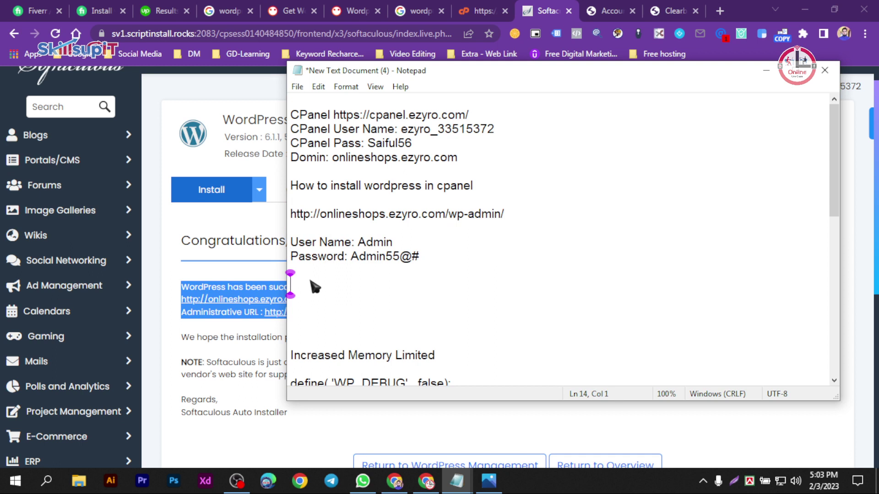
{"action": "key", "text": "BackSpace"}
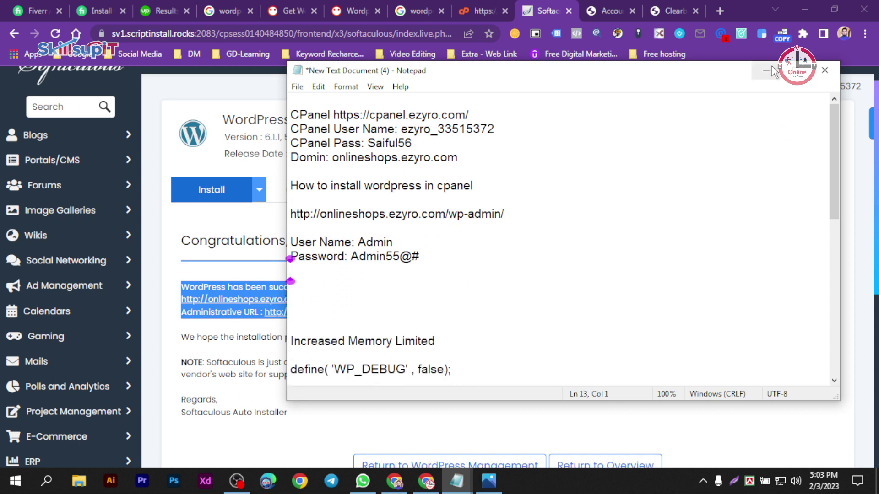
{"action": "left_click", "coordinate": [766, 71]}
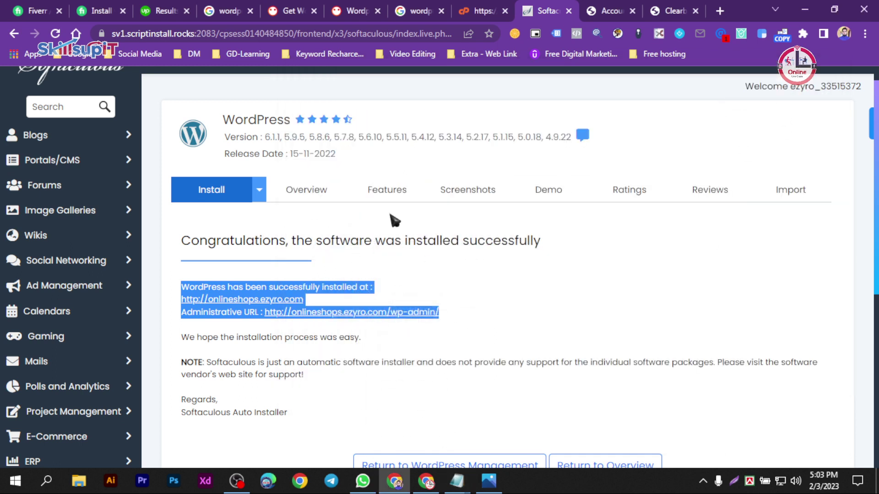
- Load onlineshops.ezyro.com without ?i=1 and look over the new WordPress front page
{"action": "left_click", "coordinate": [600, 10]}
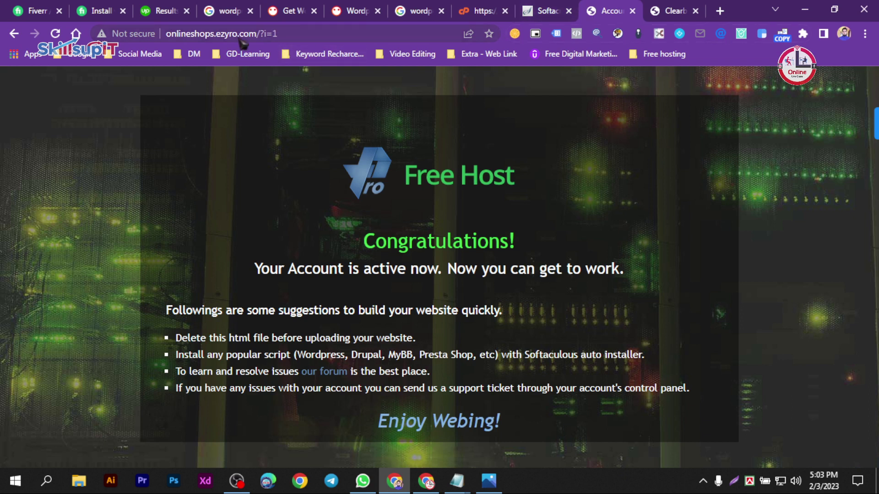
{"action": "left_click_drag", "start_coordinate": [258, 35], "coordinate": [288, 39]}
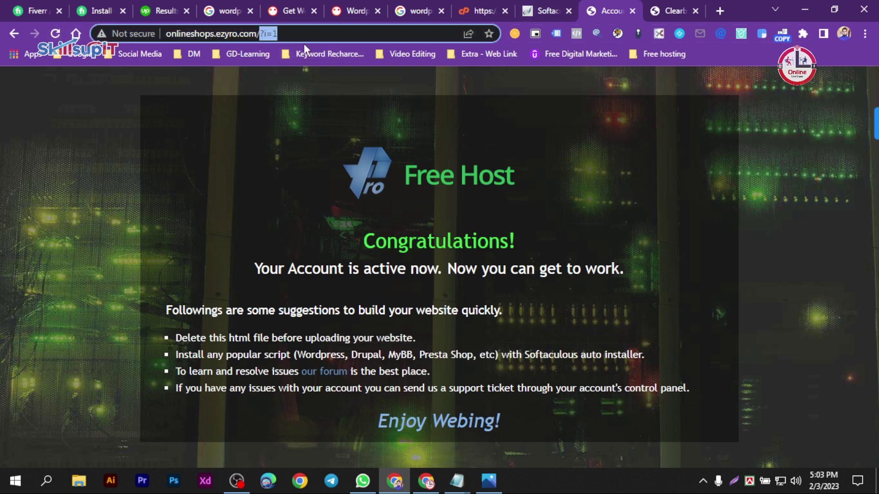
{"action": "key", "text": "BackSpace"}
{"action": "key", "text": "Return"}
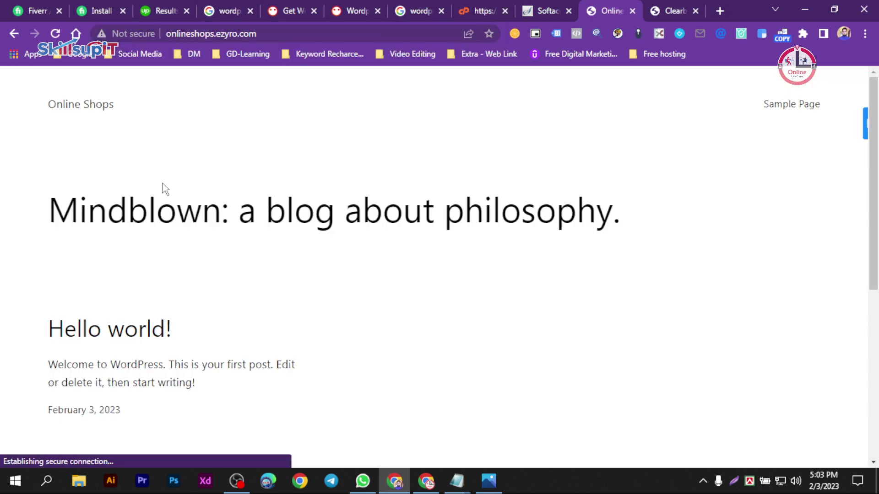
{"action": "scroll", "coordinate": [385, 228], "scroll_direction": "down", "scroll_amount": 6}
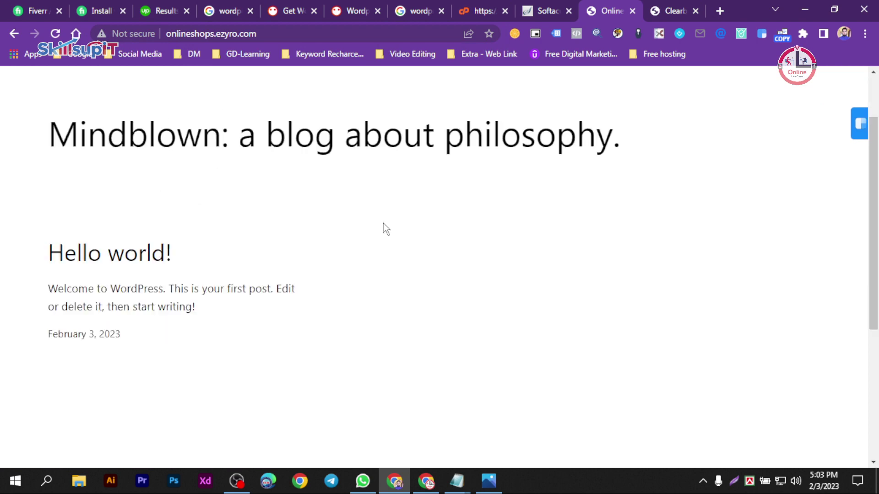
{"action": "scroll", "coordinate": [318, 232], "scroll_direction": "up", "scroll_amount": 6}
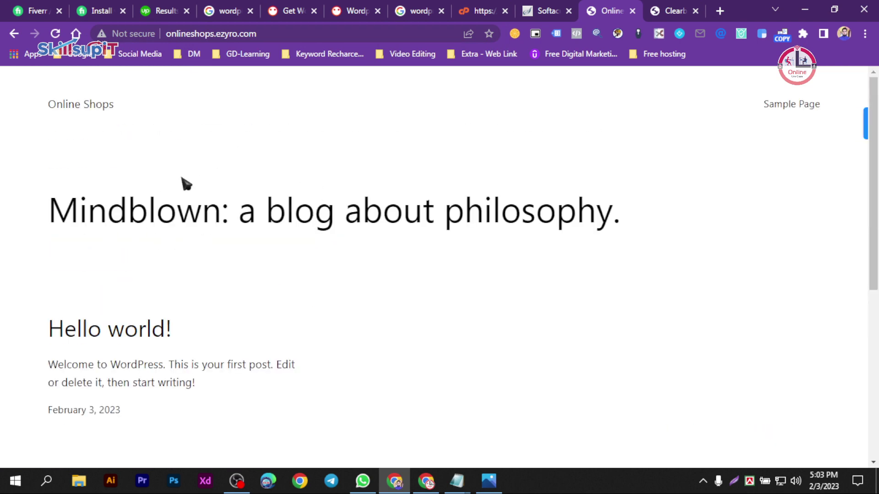
{"action": "scroll", "coordinate": [170, 254], "scroll_direction": "down", "scroll_amount": 6}
{"action": "scroll", "coordinate": [155, 238], "scroll_direction": "up", "scroll_amount": 6}
{"action": "scroll", "coordinate": [312, 285], "scroll_direction": "down", "scroll_amount": 6}
{"action": "scroll", "coordinate": [226, 222], "scroll_direction": "up", "scroll_amount": 6}
- Close the Clearbit Connect Options tab and return to the Online Shops site
{"action": "left_click", "coordinate": [682, 10]}
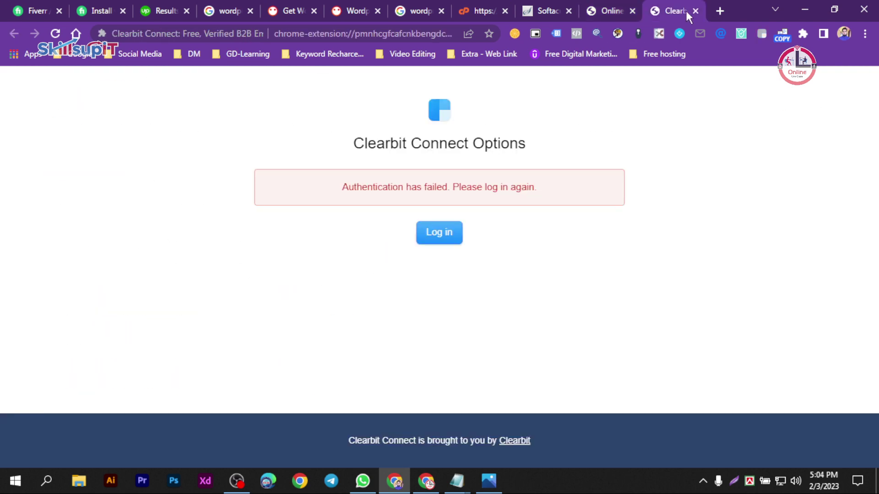
{"action": "left_click", "coordinate": [695, 11]}
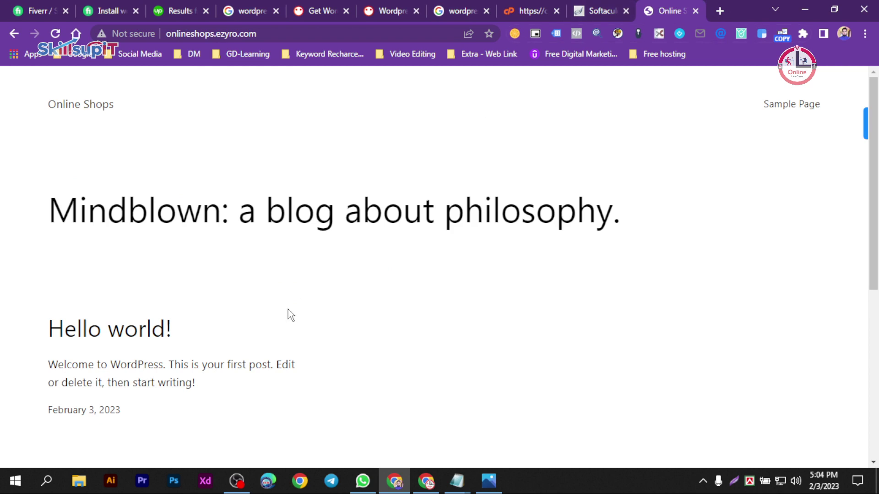
{"action": "left_click", "coordinate": [606, 8]}
{"action": "left_click", "coordinate": [670, 11]}
{"action": "scroll", "coordinate": [187, 288], "scroll_direction": "down", "scroll_amount": 5}
{"action": "scroll", "coordinate": [122, 264], "scroll_direction": "up", "scroll_amount": 5}
- Open a new browser tab, briefly bringing up the Windows start menu and desktop
{"action": "left_click", "coordinate": [718, 10]}
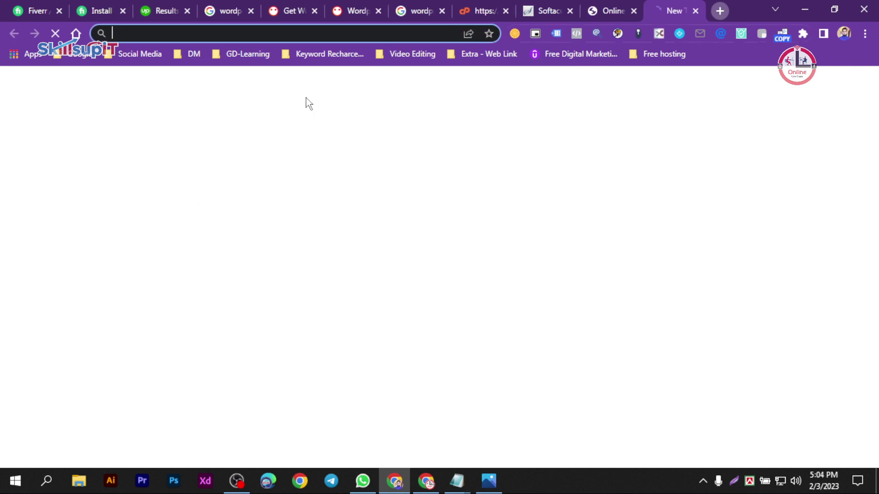
{"action": "left_click", "coordinate": [488, 480]}
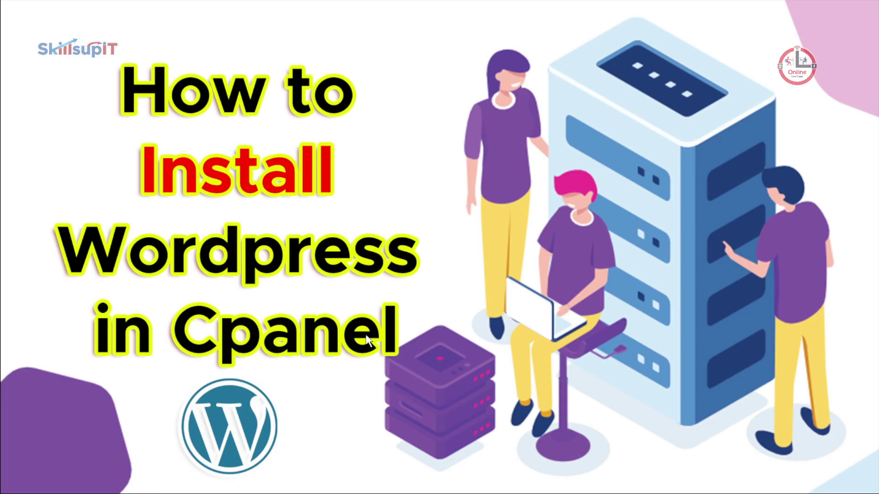
{"action": "key", "text": "super"}
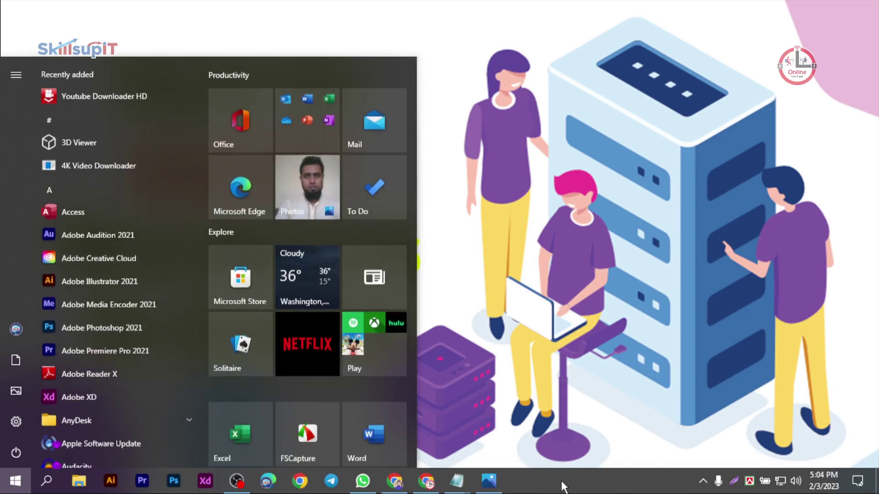
{"action": "key", "text": "super"}
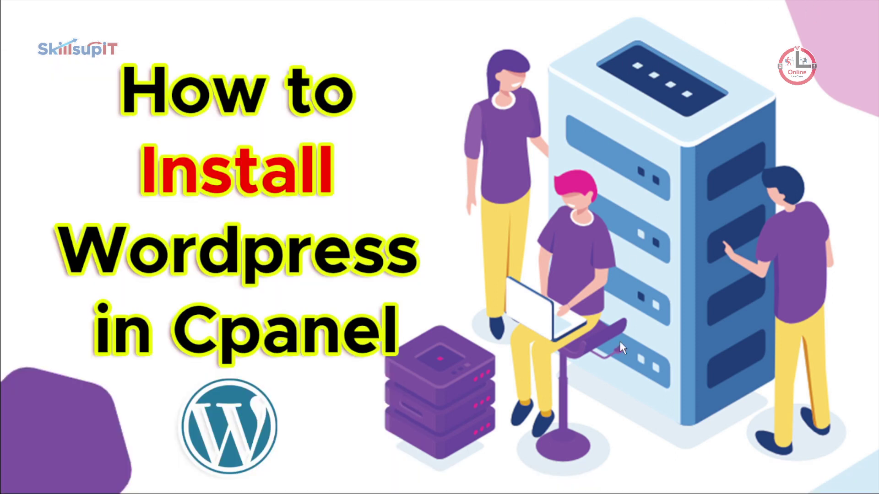
{"action": "key", "text": "super"}
{"action": "right_click", "coordinate": [554, 480]}
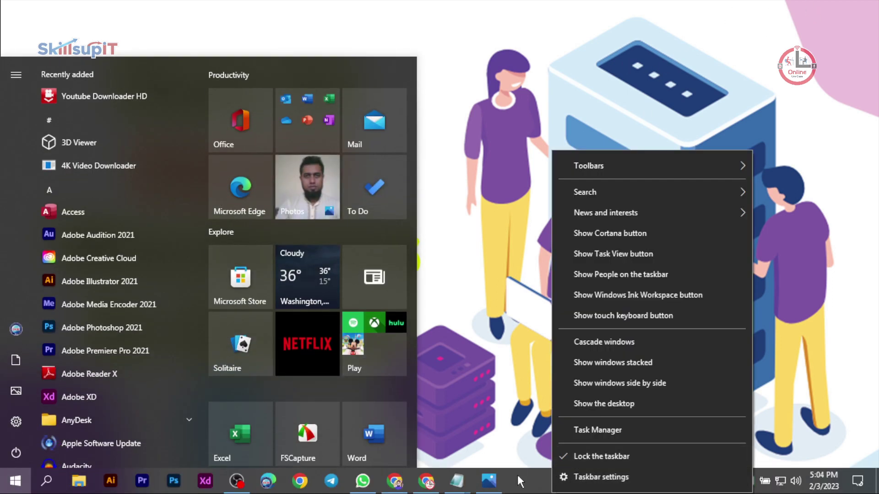
{"action": "left_click", "coordinate": [591, 402]}
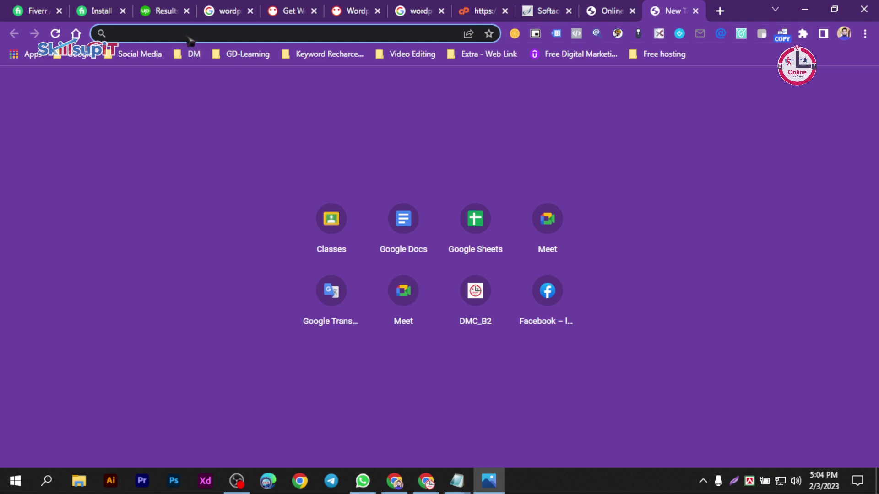
- Search Google for skillsupit and open the Skillsupit course result in a new tab
{"action": "left_click", "coordinate": [77, 34]}
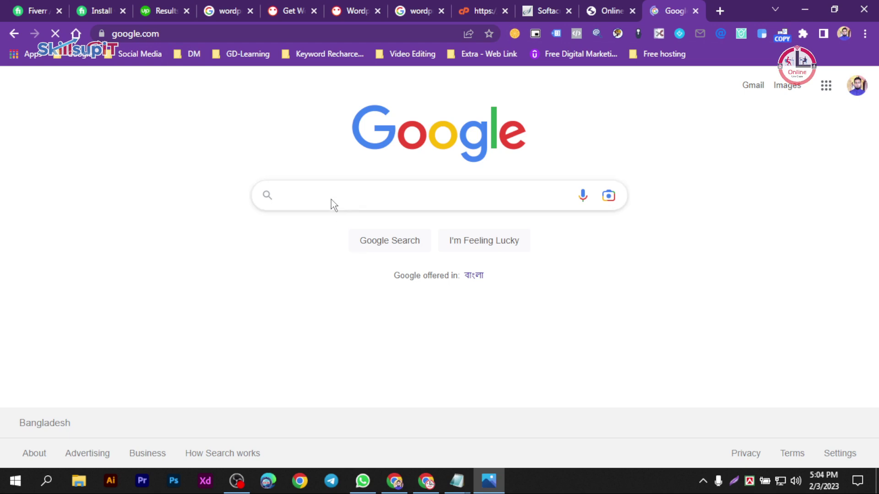
{"action": "left_click", "coordinate": [330, 197]}
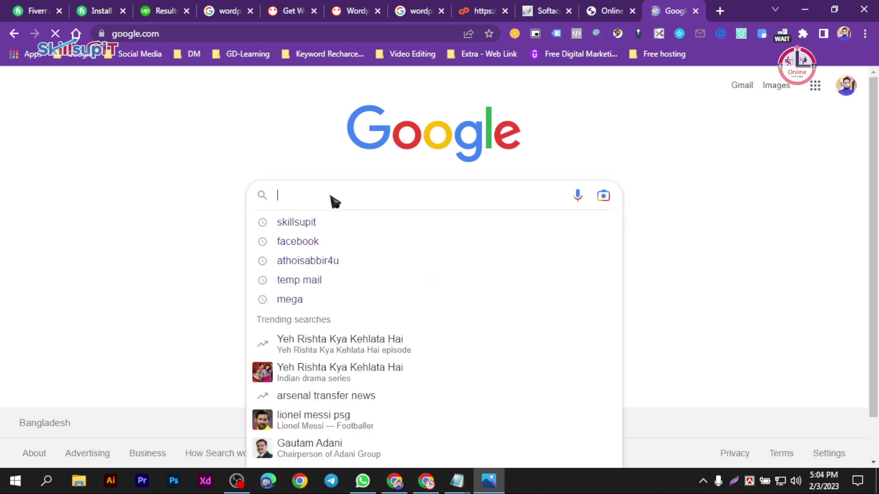
{"action": "left_click", "coordinate": [294, 222]}
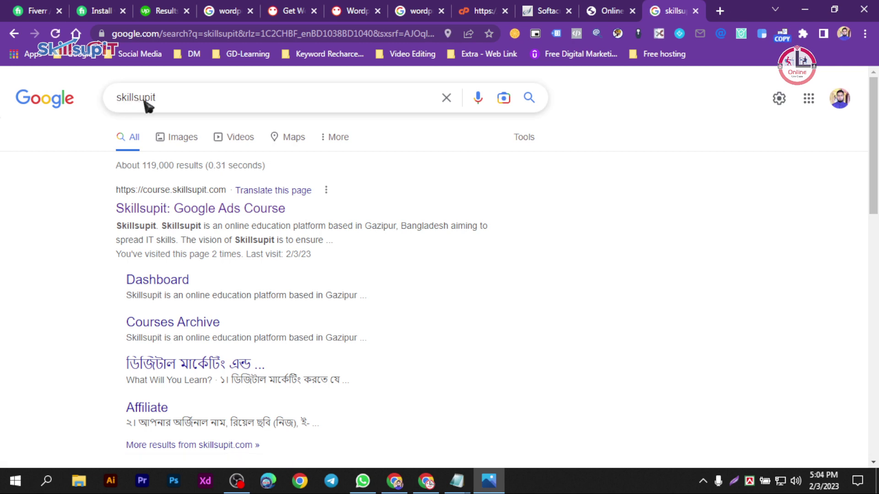
{"action": "middle_click", "coordinate": [224, 212]}
{"action": "left_click", "coordinate": [671, 10]}
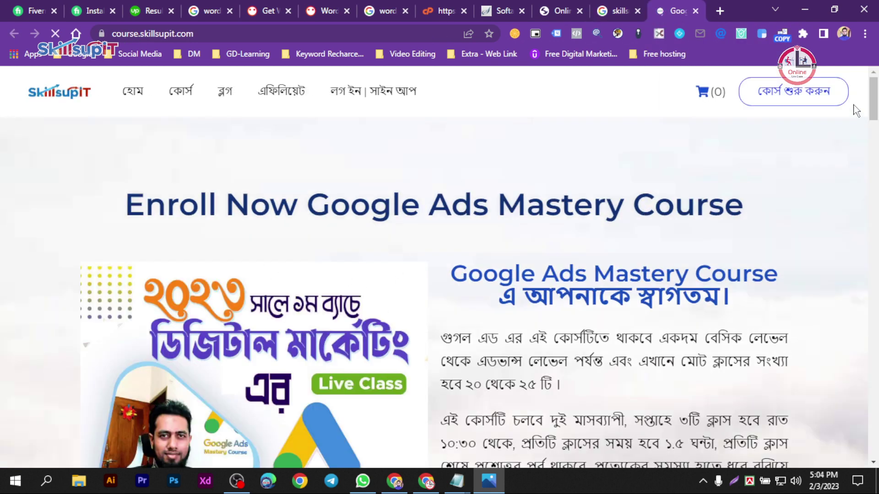
- Scroll through the Google Ads Mastery Course page, then return to the Online Shops tab
{"action": "left_click_drag", "start_coordinate": [873, 108], "coordinate": [876, 227]}
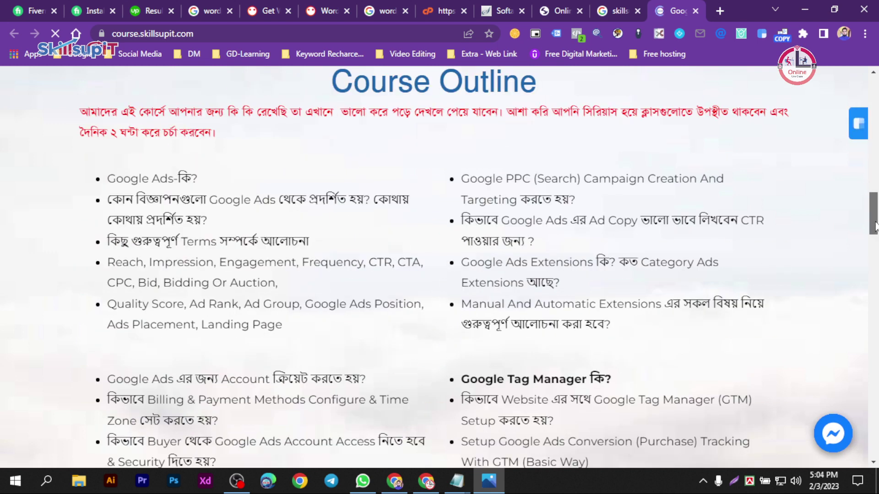
{"action": "scroll", "coordinate": [875, 226], "scroll_direction": "up", "scroll_amount": 15}
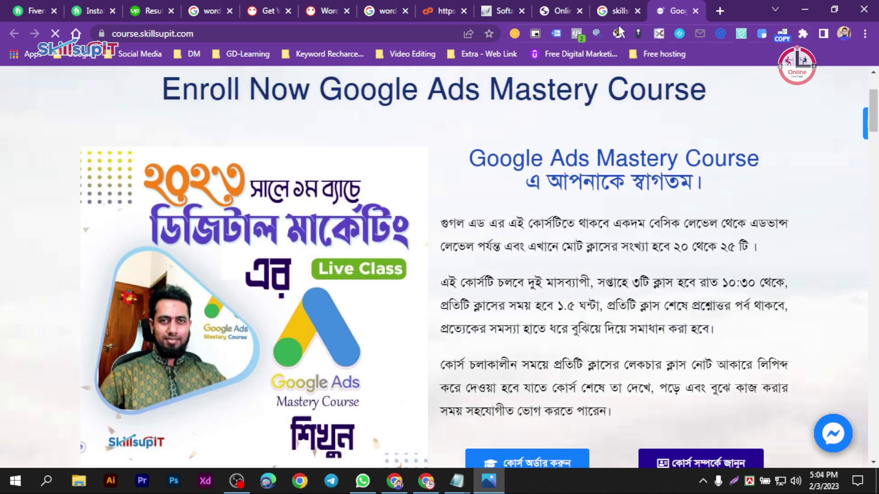
{"action": "left_click", "coordinate": [619, 11]}
{"action": "left_click", "coordinate": [546, 12]}
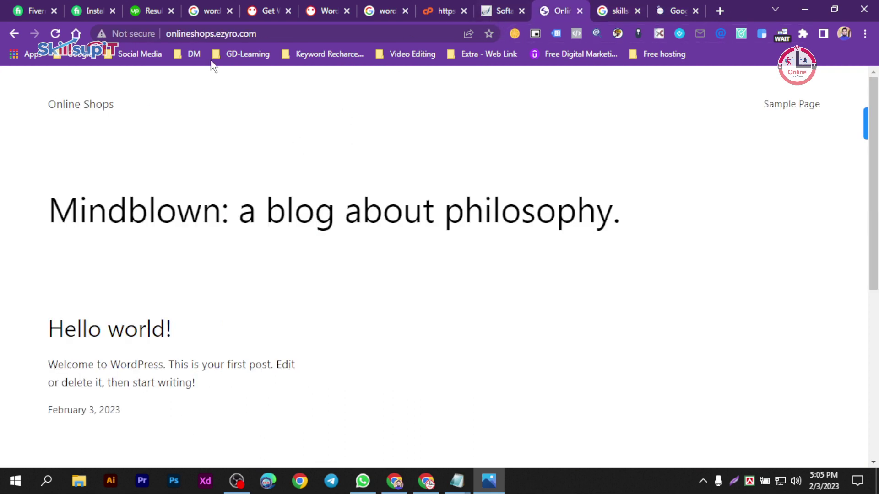
- Append /wp-admin to onlineshops.ezyro.com in the address bar and load it
{"action": "left_click", "coordinate": [290, 35]}
{"action": "left_click", "coordinate": [290, 35]}
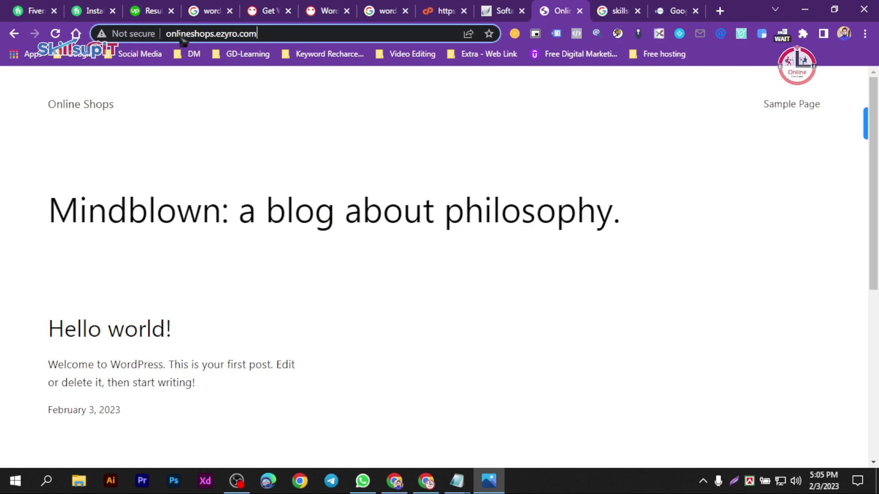
{"action": "left_click_drag", "start_coordinate": [285, 35], "coordinate": [172, 39]}
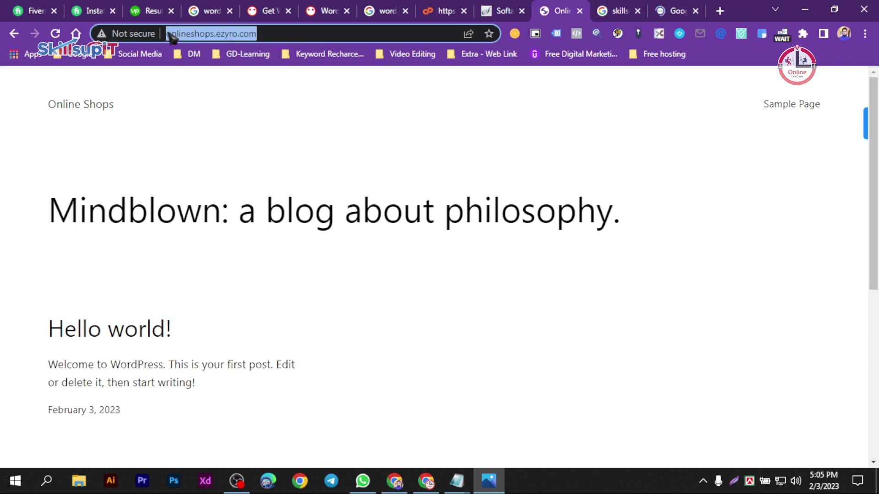
{"action": "left_click", "coordinate": [279, 38]}
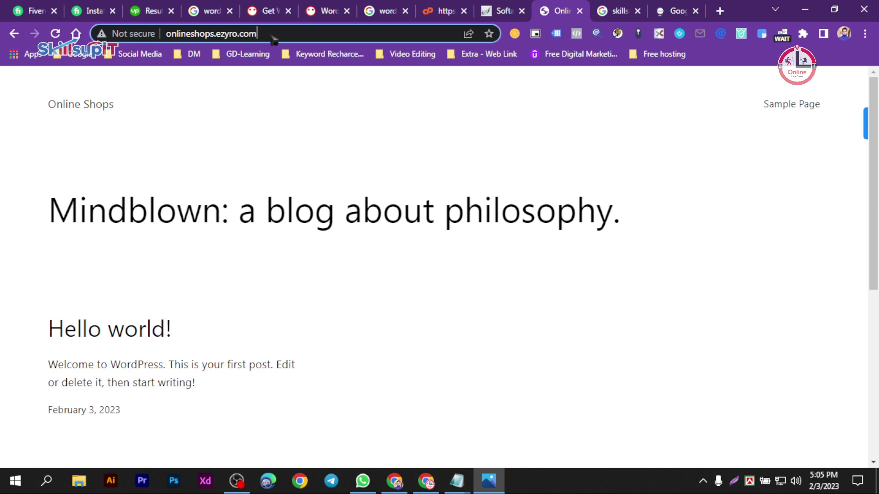
{"action": "type", "text": "/"}
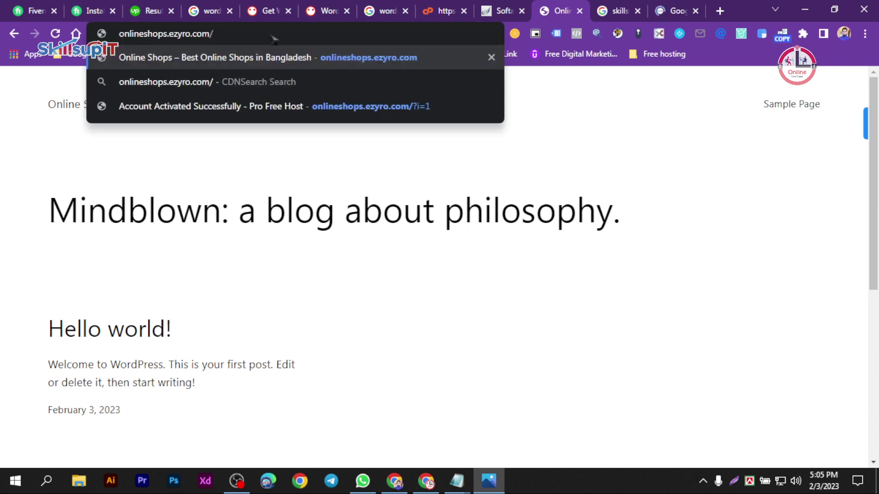
{"action": "type", "text": "wp-admin"}
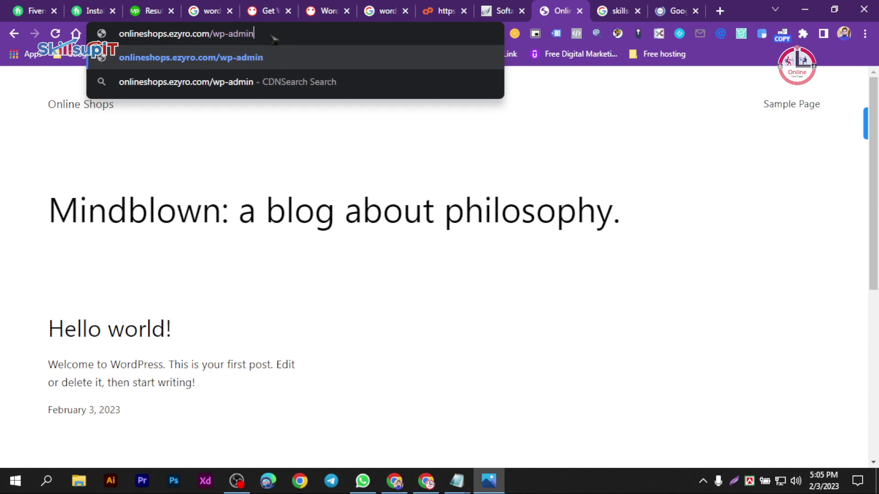
{"action": "key", "text": "Return"}
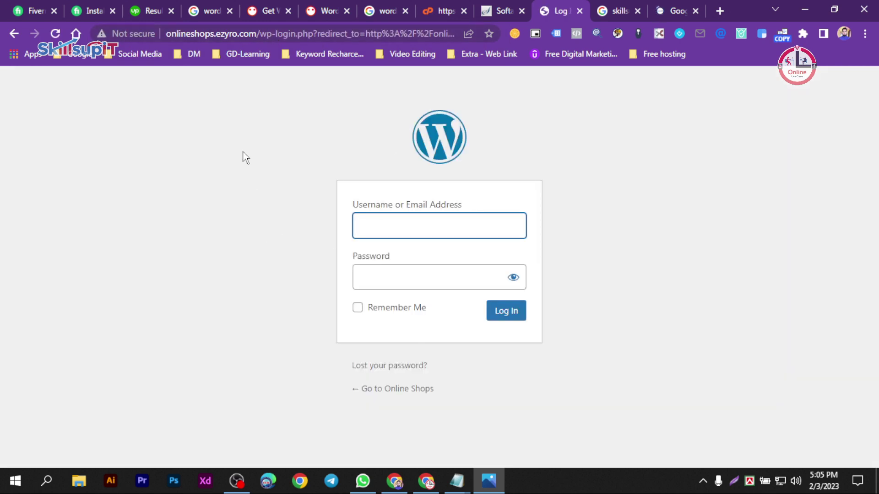
- View the How to Install Wordpress in Cpanel image in Photos, then return to Chrome's login page
{"action": "left_click", "coordinate": [489, 480]}
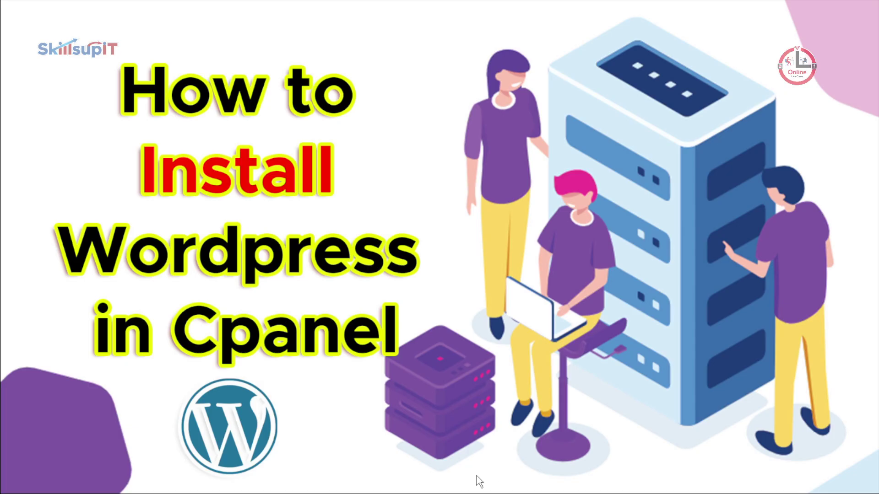
{"action": "key", "text": "super"}
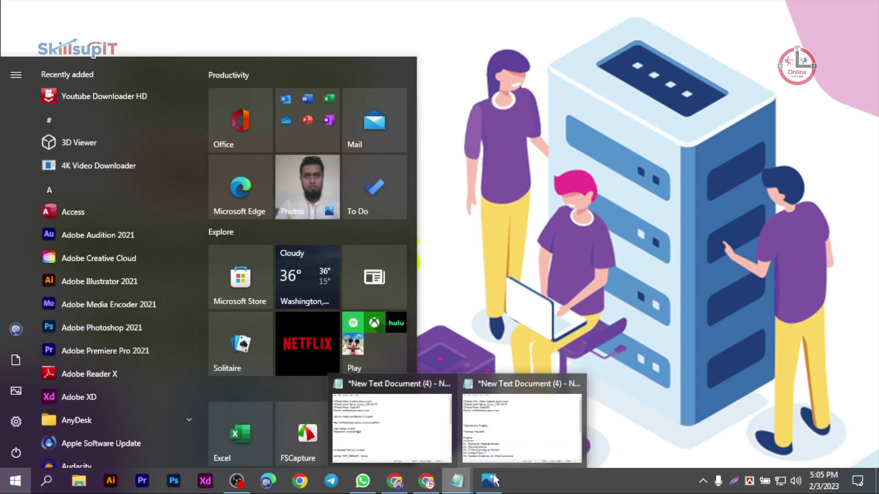
{"action": "left_click", "coordinate": [489, 480]}
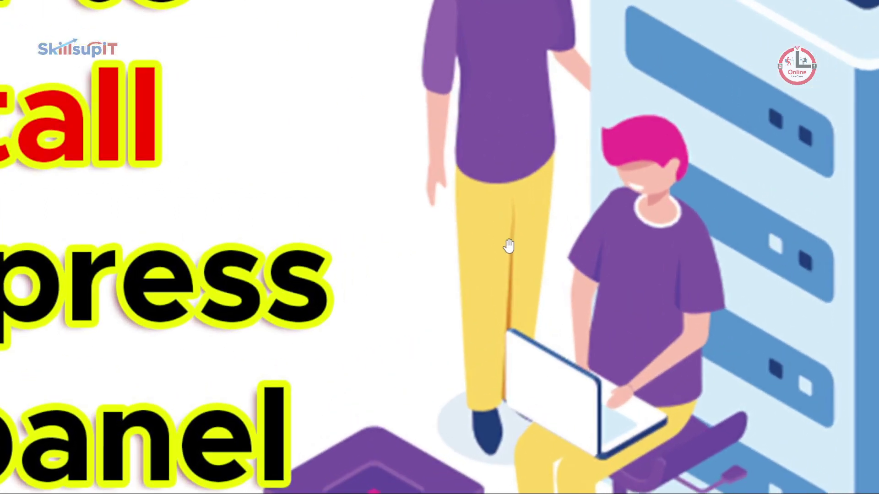
{"action": "key", "text": "super"}
{"action": "key", "text": "super"}
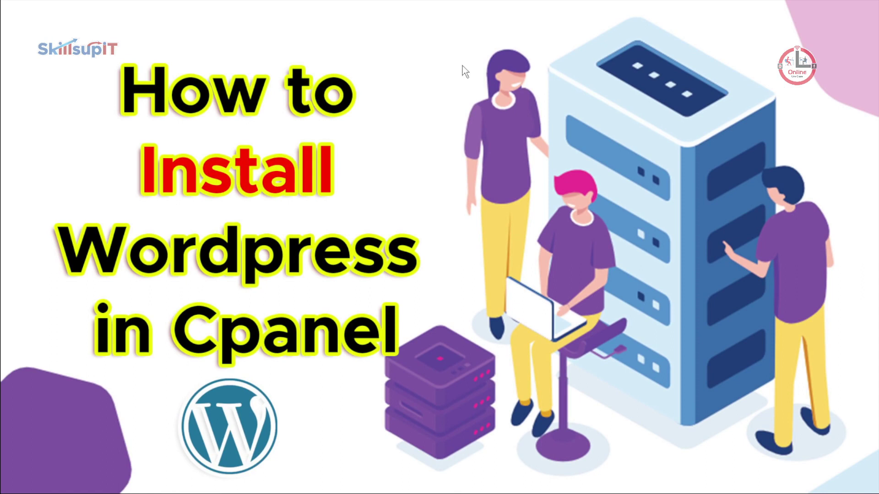
{"action": "right_click", "coordinate": [462, 65]}
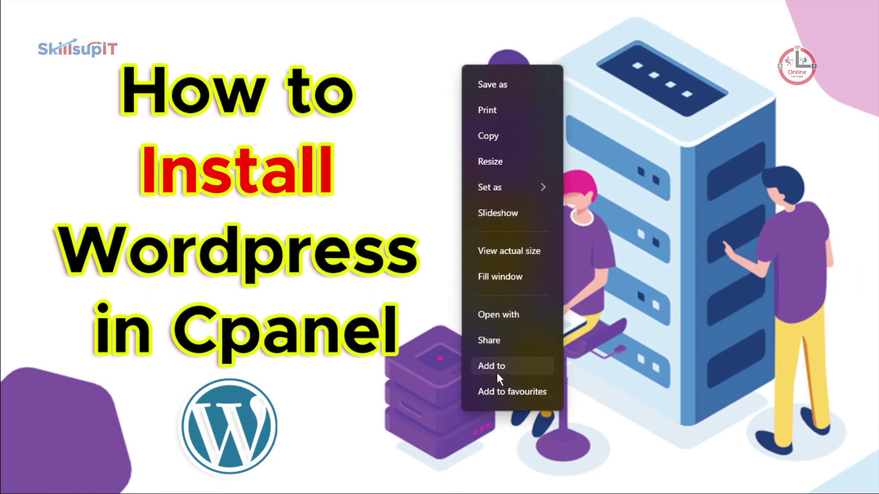
{"action": "left_click", "coordinate": [489, 276]}
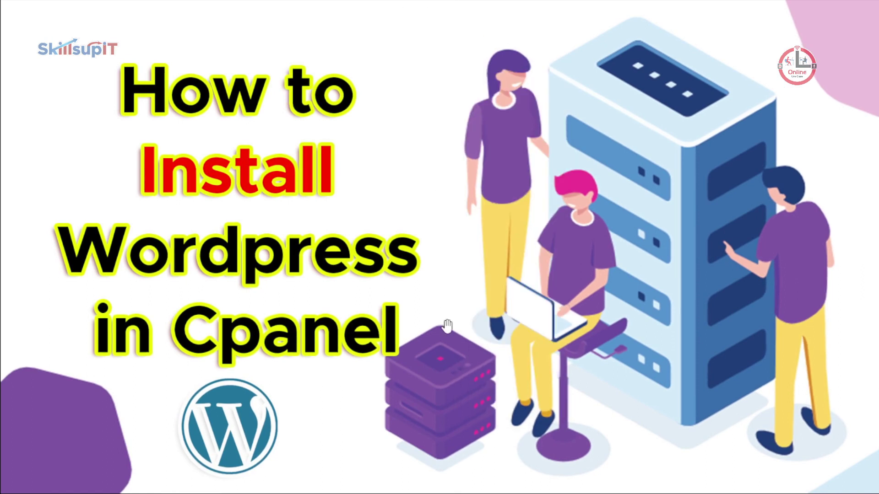
{"action": "key", "text": "super"}
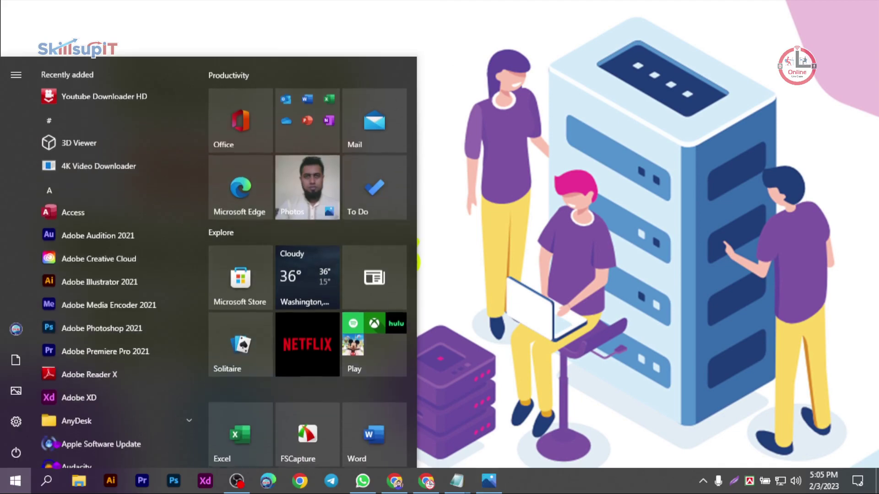
{"action": "left_click", "coordinate": [395, 484]}
- Select the wp-admin address line in the Notepad notes
{"action": "left_click", "coordinate": [394, 484]}
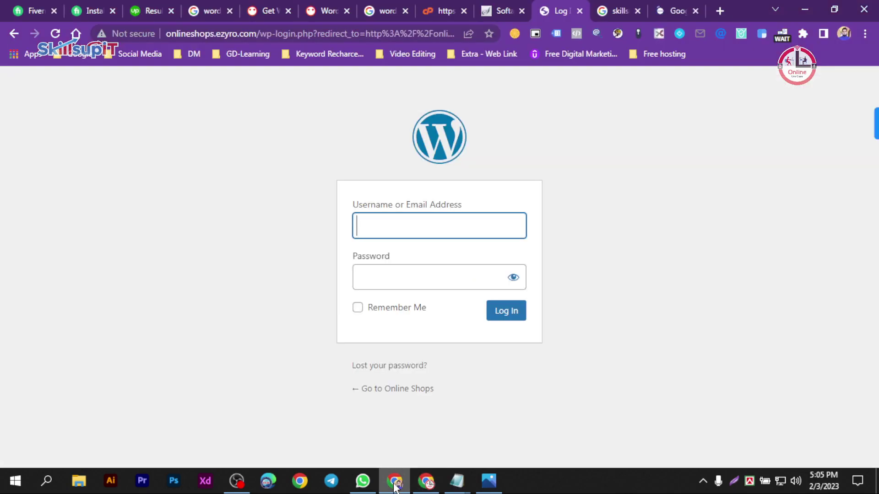
{"action": "mouse_move", "coordinate": [458, 487]}
{"action": "left_click", "coordinate": [426, 422]}
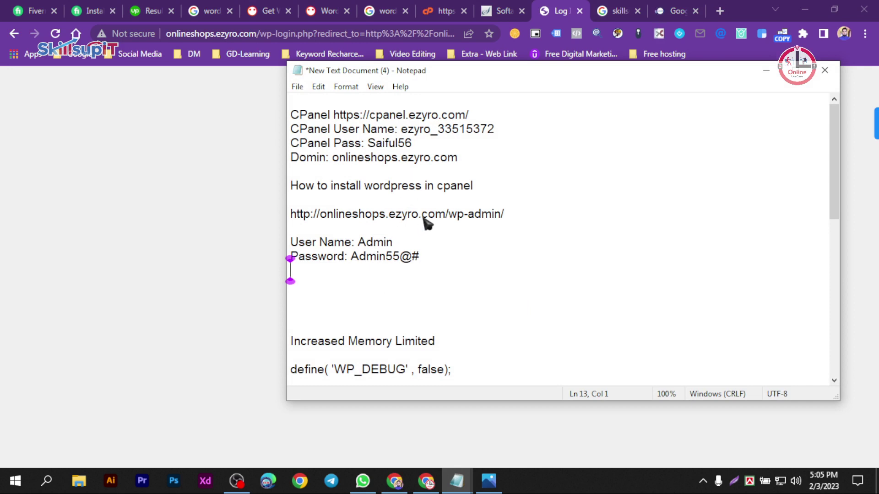
{"action": "left_click", "coordinate": [311, 216]}
{"action": "left_click_drag", "start_coordinate": [291, 214], "coordinate": [506, 214]}
{"action": "key", "text": "ctrl+c"}
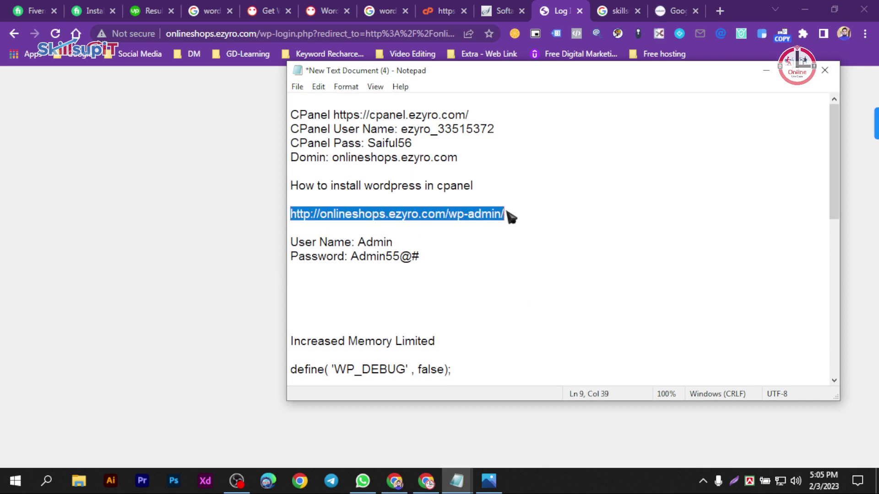
- Close the old login and Google tabs, then load the pasted wp-admin address in a new tab
{"action": "left_click", "coordinate": [395, 480]}
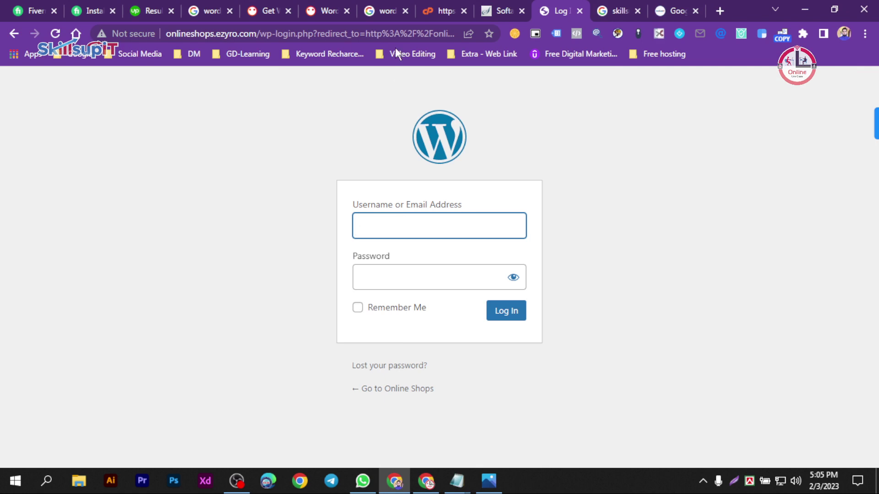
{"action": "left_click", "coordinate": [579, 12]}
{"action": "left_click", "coordinate": [579, 11]}
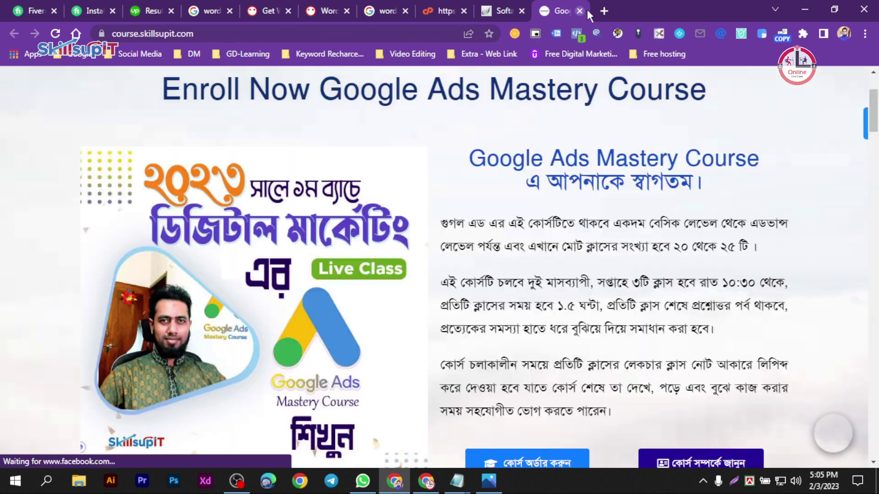
{"action": "left_click", "coordinate": [612, 8]}
{"action": "key", "text": "ctrl+v"}
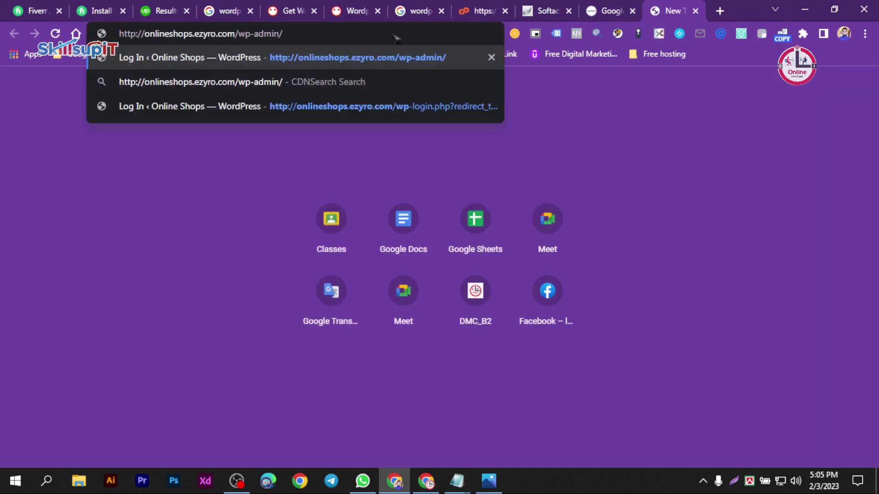
{"action": "key", "text": "Return"}
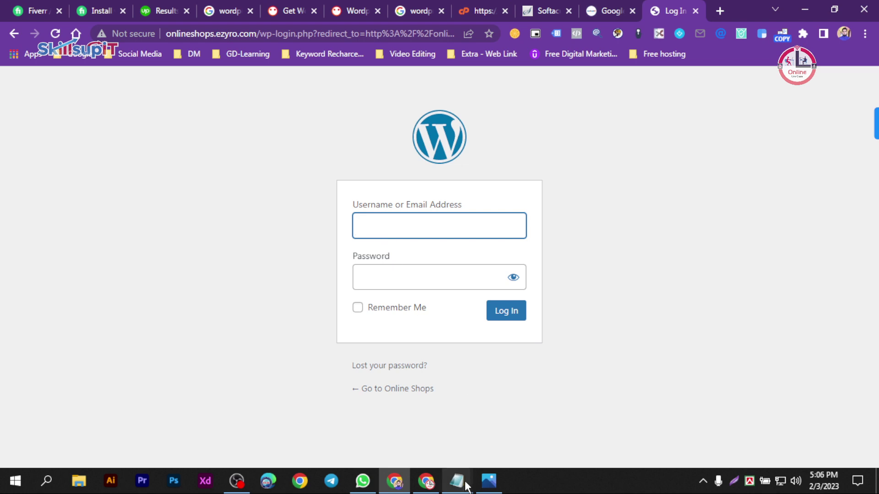
- Copy the admin user name from the notes into the WordPress username field
{"action": "mouse_move", "coordinate": [459, 485]}
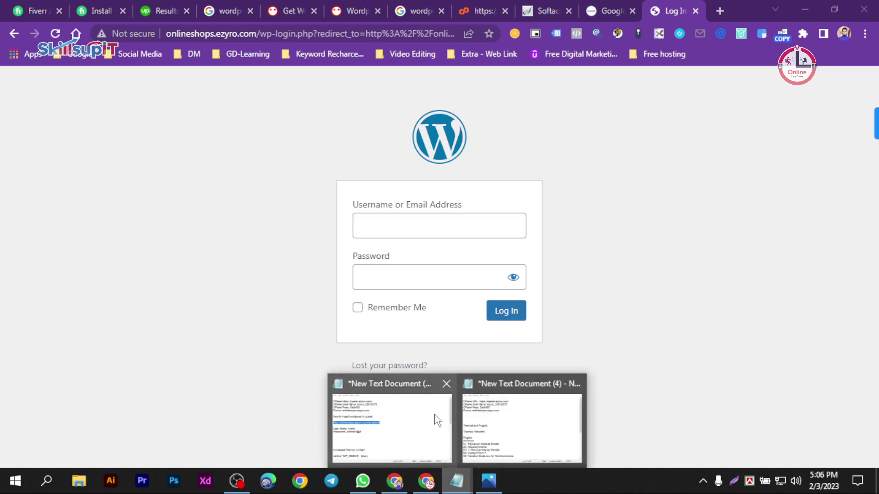
{"action": "left_click", "coordinate": [435, 418]}
{"action": "left_click_drag", "start_coordinate": [357, 244], "coordinate": [394, 248]}
{"action": "key", "text": "ctrl+c"}
{"action": "left_click", "coordinate": [239, 269]}
{"action": "left_click", "coordinate": [402, 224]}
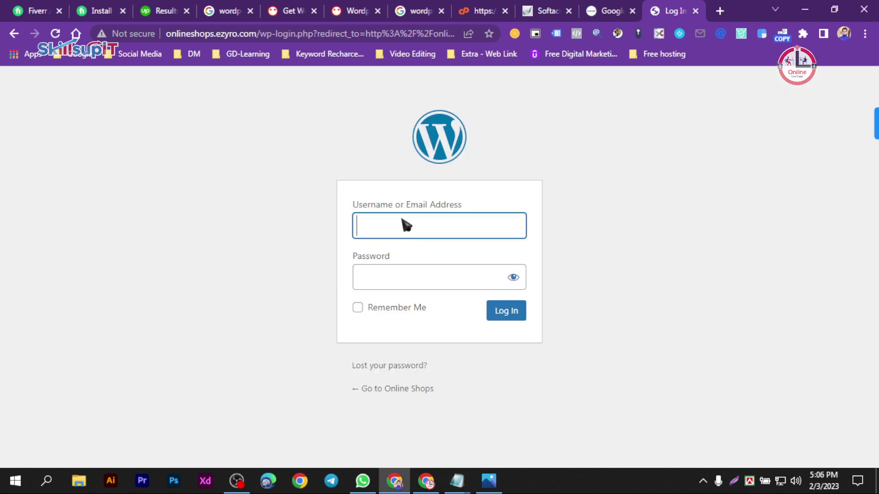
{"action": "key", "text": "ctrl+v"}
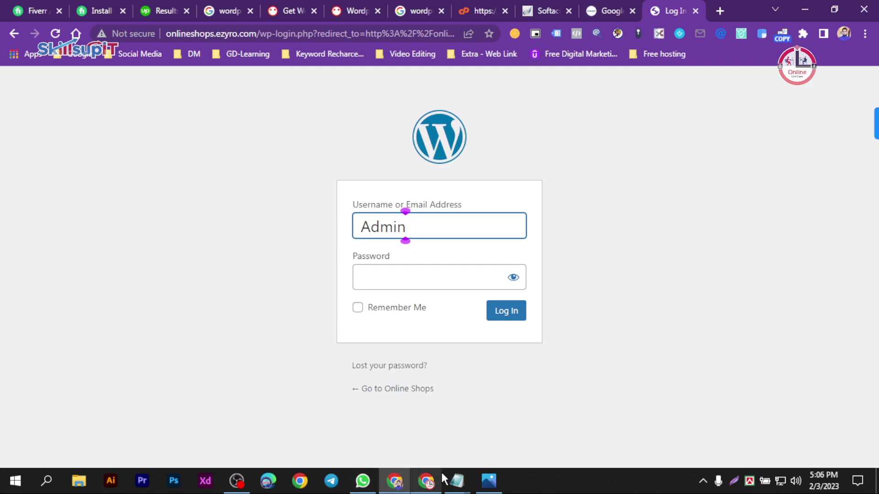
- Paste the password from the notes into the Password field and tick Remember Me
{"action": "left_click", "coordinate": [457, 482]}
{"action": "left_click", "coordinate": [401, 406]}
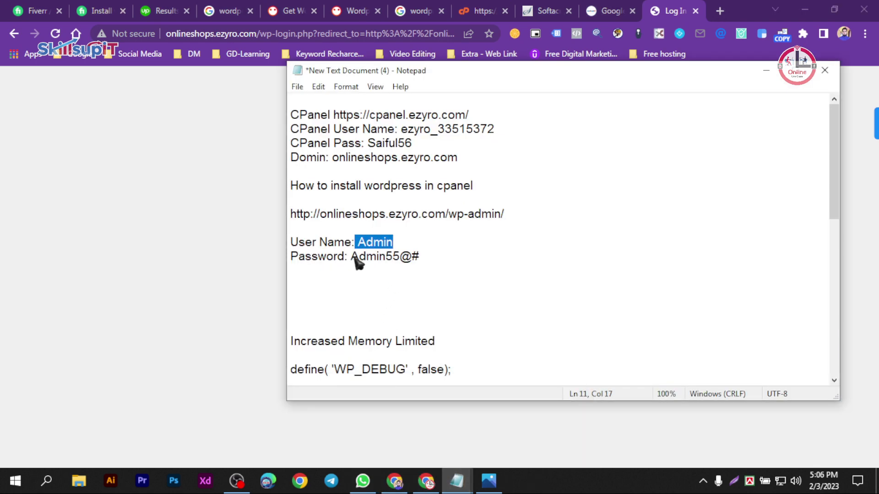
{"action": "left_click_drag", "start_coordinate": [351, 257], "coordinate": [417, 260]}
{"action": "key", "text": "ctrl+c"}
{"action": "left_click", "coordinate": [225, 265]}
{"action": "left_click", "coordinate": [392, 279]}
{"action": "key", "text": "ctrl+v"}
{"action": "left_click", "coordinate": [357, 307]}
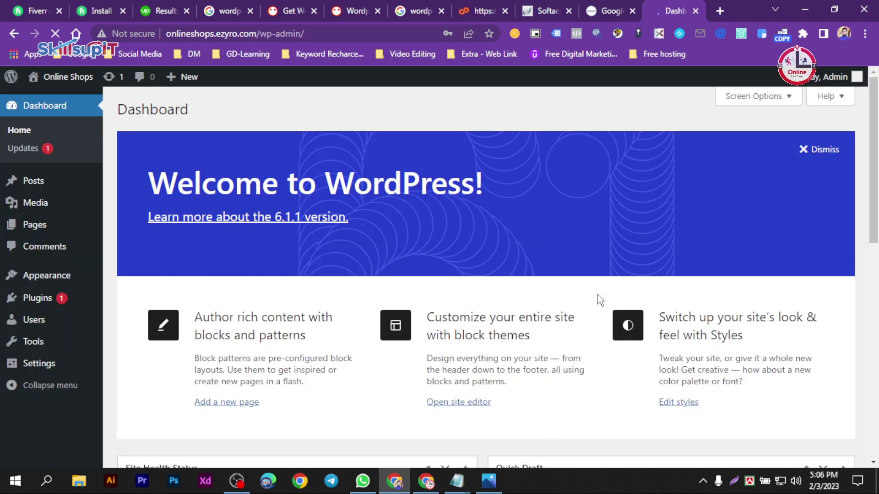
- Save the admin password in Chrome and dismiss the Welcome to WordPress panel
{"action": "left_click", "coordinate": [429, 217]}
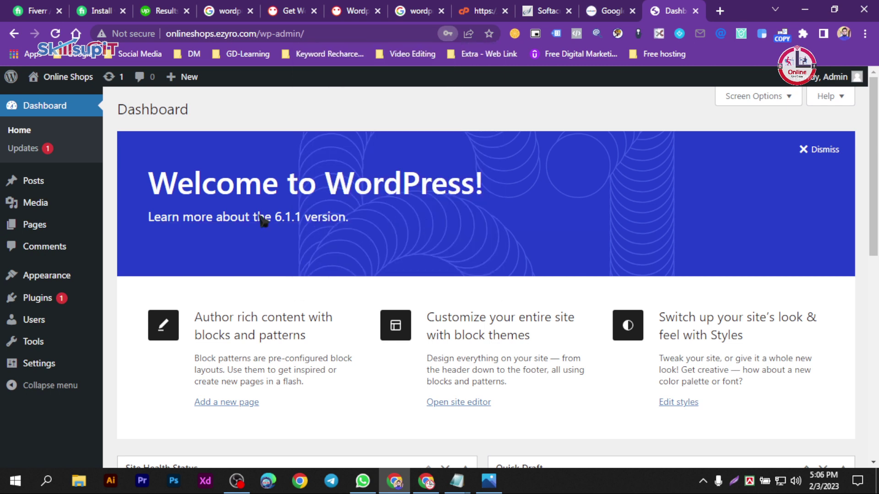
{"action": "left_click", "coordinate": [817, 150]}
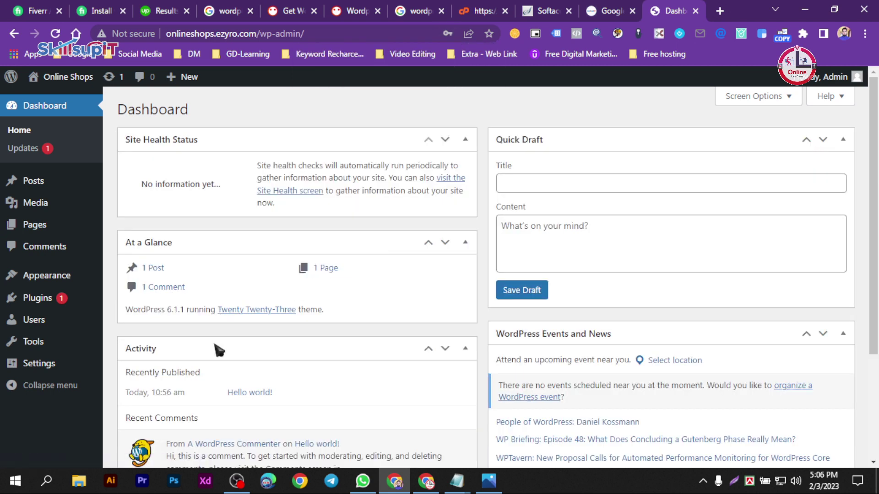
{"action": "scroll", "coordinate": [269, 371], "scroll_direction": "down", "scroll_amount": 5}
{"action": "scroll", "coordinate": [269, 371], "scroll_direction": "up", "scroll_amount": 5}
- Open woostify.com from bookmarks, browse its Starter Sites gallery, and open the Default Fashion demo
{"action": "left_click", "coordinate": [722, 10]}
{"action": "left_click", "coordinate": [671, 56]}
{"action": "left_click", "coordinate": [671, 56]}
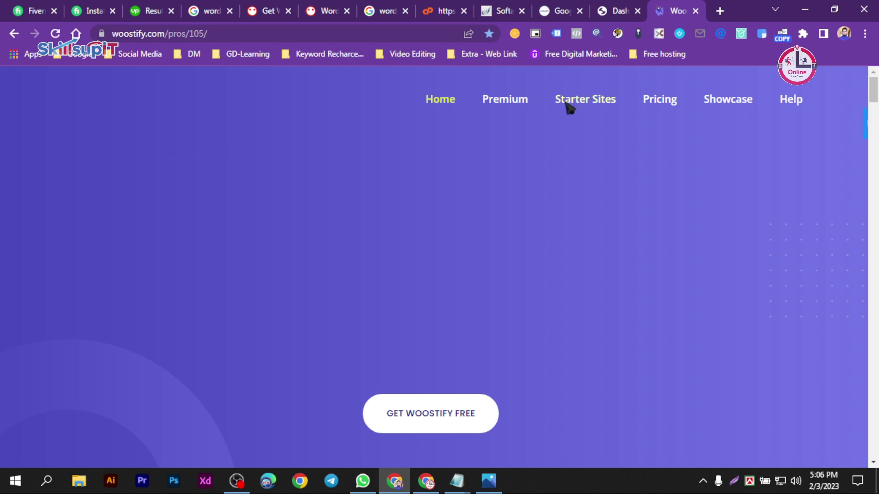
{"action": "left_click", "coordinate": [567, 105]}
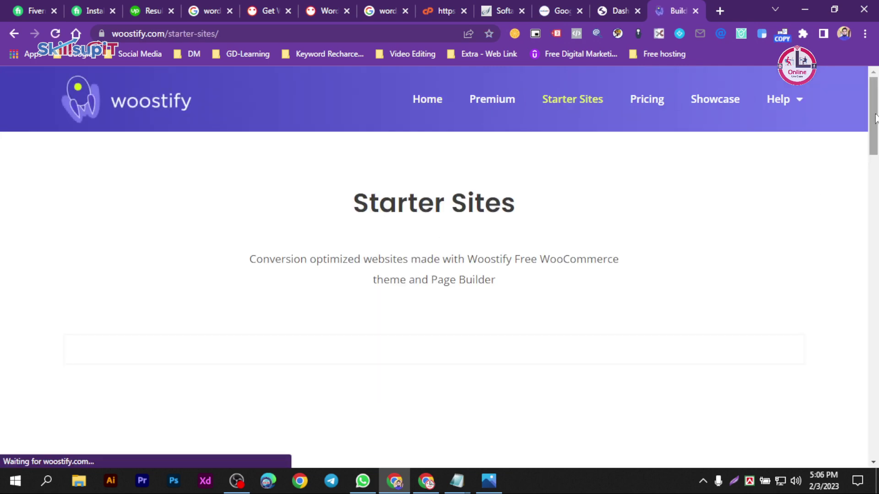
{"action": "scroll", "coordinate": [876, 131], "scroll_direction": "down", "scroll_amount": 2}
{"action": "scroll", "coordinate": [875, 130], "scroll_direction": "down", "scroll_amount": 1}
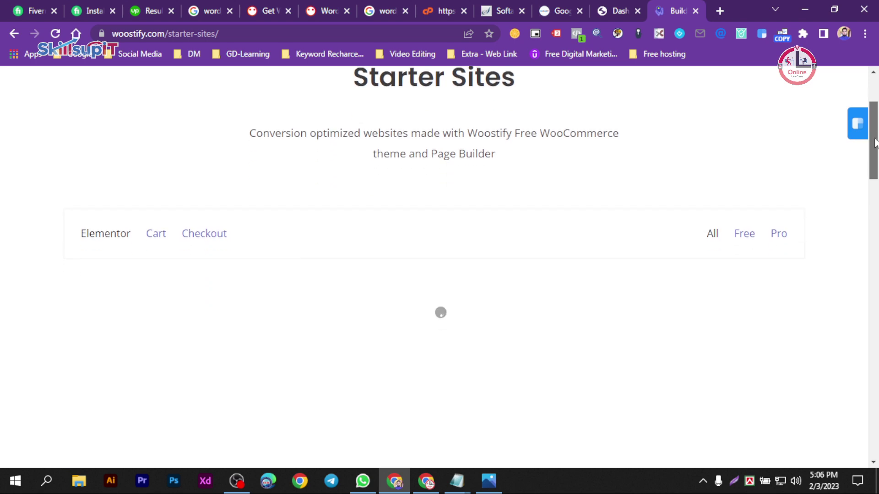
{"action": "scroll", "coordinate": [863, 187], "scroll_direction": "down", "scroll_amount": 7}
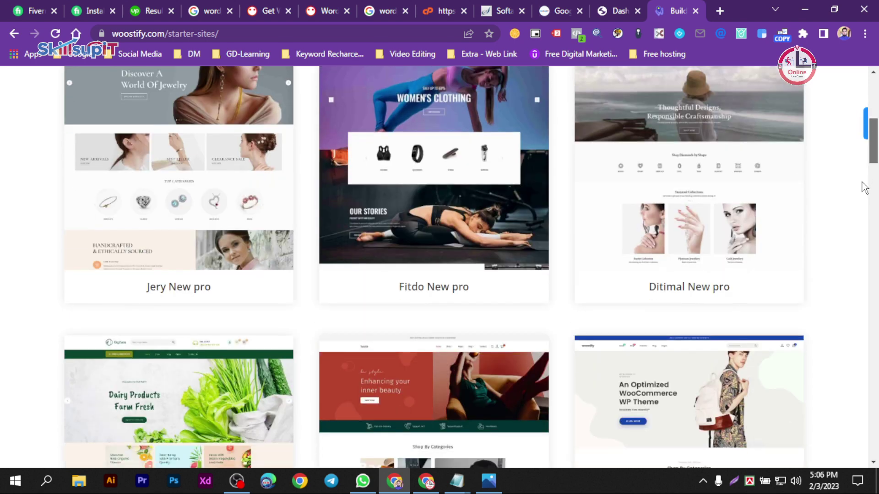
{"action": "scroll", "coordinate": [856, 201], "scroll_direction": "down", "scroll_amount": 2}
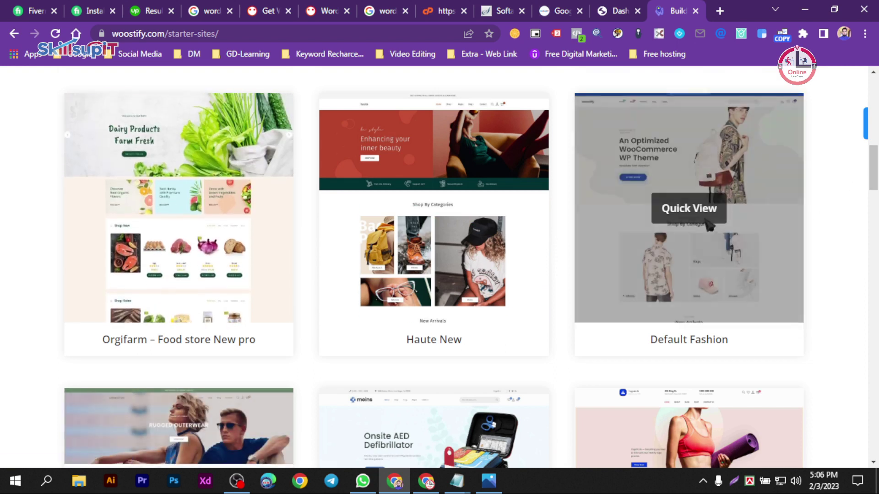
{"action": "left_click", "coordinate": [705, 224]}
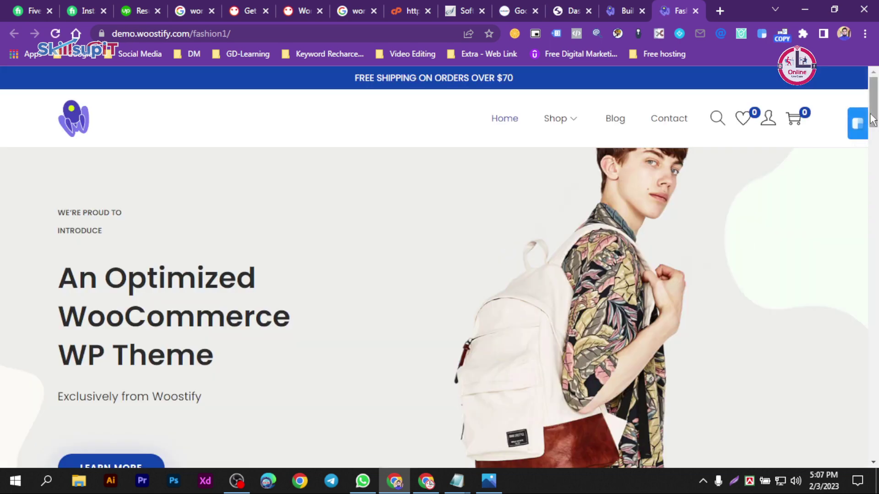
- Scroll the Default Fashion demo, then open the Orgifarm food store demo from the gallery
{"action": "scroll", "coordinate": [876, 192], "scroll_direction": "down", "scroll_amount": 6}
{"action": "left_click_drag", "start_coordinate": [877, 169], "coordinate": [877, 95]}
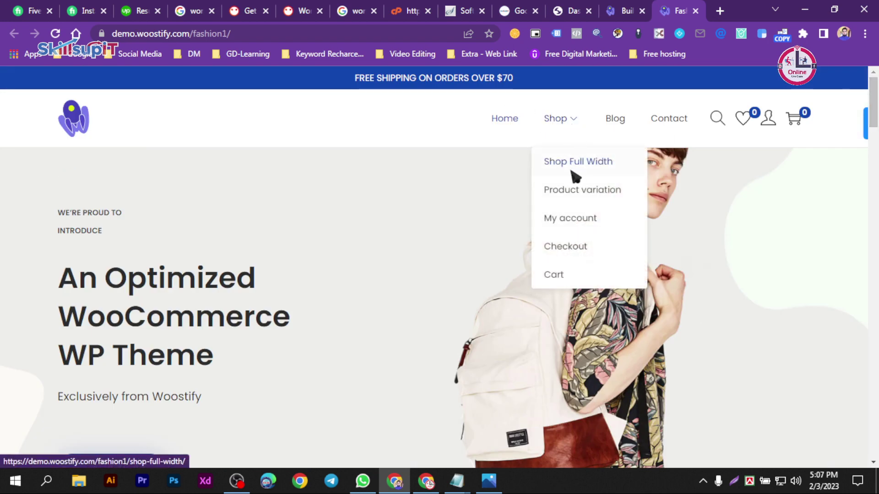
{"action": "left_click", "coordinate": [623, 9]}
{"action": "left_click", "coordinate": [198, 201]}
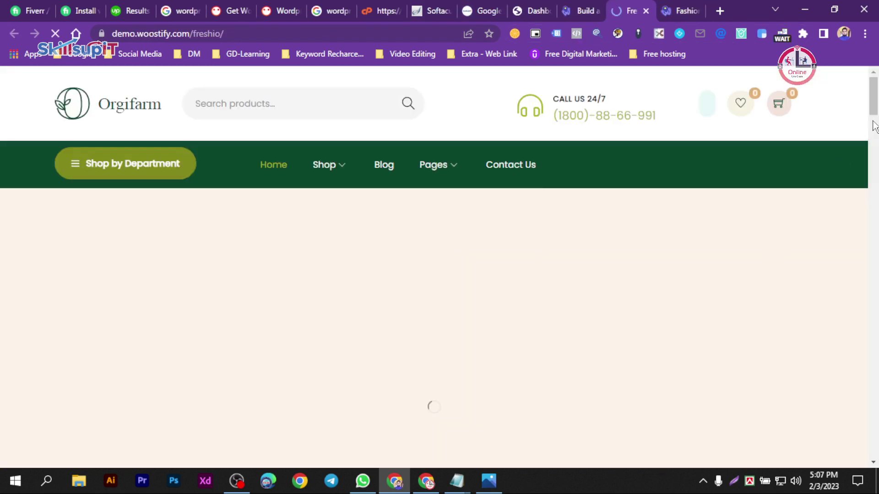
{"action": "left_click_drag", "start_coordinate": [874, 108], "coordinate": [874, 210]}
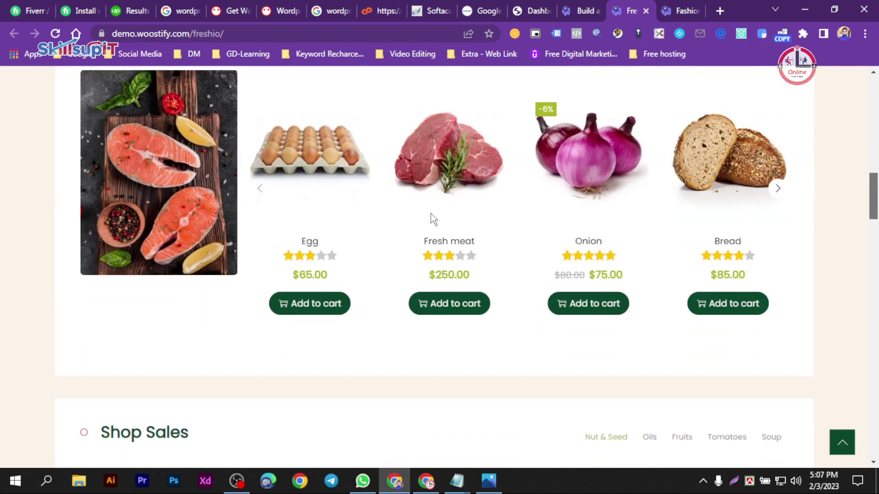
- Browse Orgifarm's Egg product page, then return to the Starter Sites gallery
{"action": "left_click", "coordinate": [289, 209]}
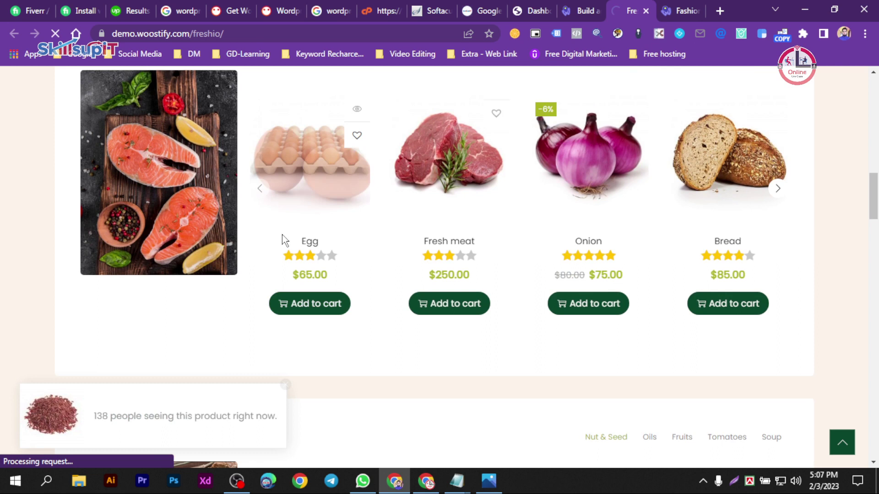
{"action": "scroll", "coordinate": [321, 281], "scroll_direction": "down", "scroll_amount": 4}
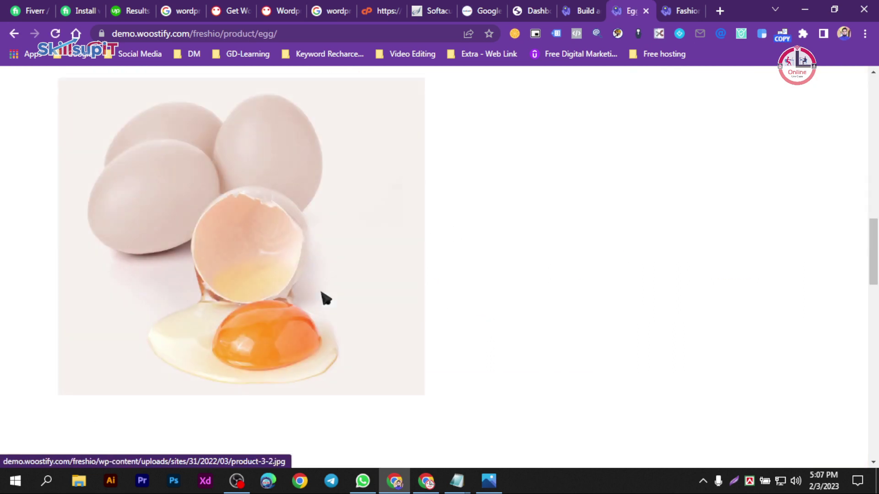
{"action": "scroll", "coordinate": [321, 293], "scroll_direction": "down", "scroll_amount": 10}
{"action": "scroll", "coordinate": [321, 288], "scroll_direction": "up", "scroll_amount": 15}
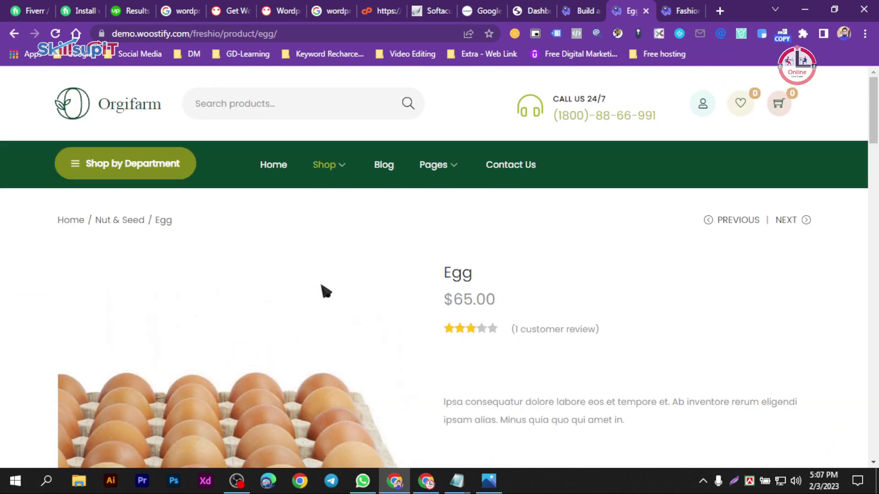
{"action": "scroll", "coordinate": [875, 121], "scroll_direction": "down", "scroll_amount": 5}
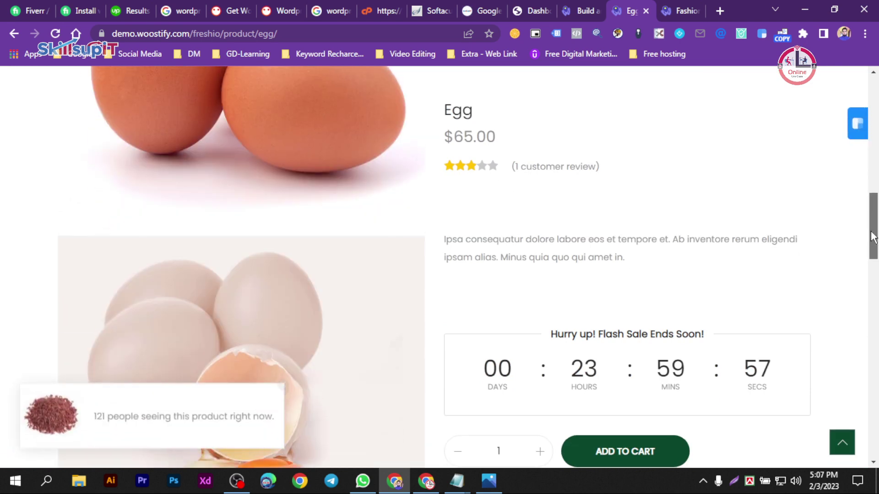
{"action": "scroll", "coordinate": [301, 304], "scroll_direction": "up", "scroll_amount": 5}
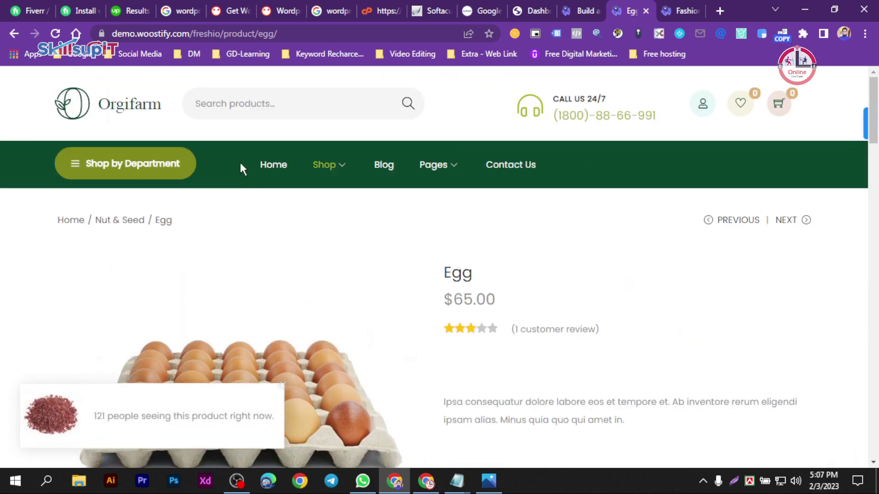
{"action": "left_click", "coordinate": [586, 10]}
{"action": "scroll", "coordinate": [485, 353], "scroll_direction": "down", "scroll_amount": 12}
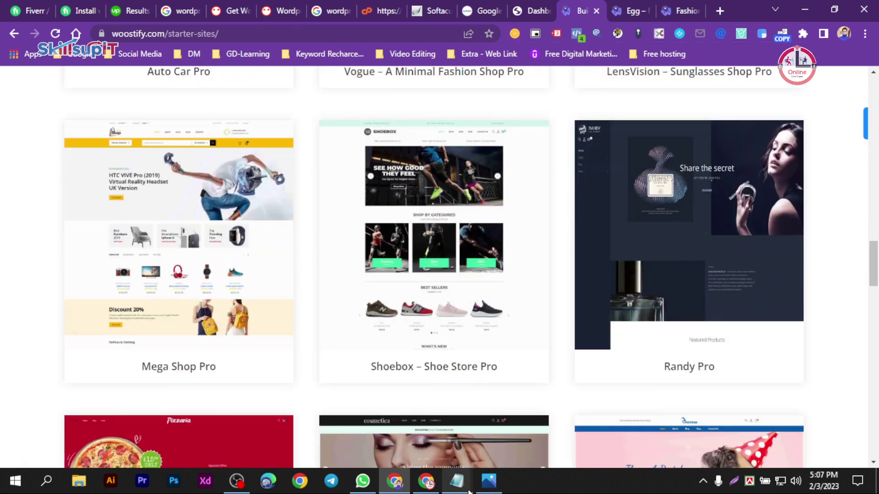
- Bring the course.skillsupit.com tab forward and scroll through the Google Ads Mastery Course page
{"action": "left_click", "coordinate": [470, 9]}
{"action": "scroll", "coordinate": [437, 209], "scroll_direction": "up", "scroll_amount": 3}
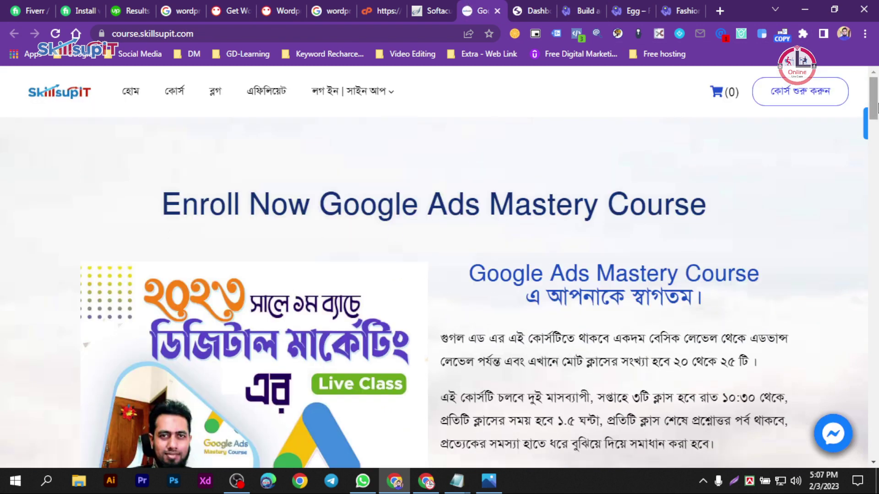
{"action": "scroll", "coordinate": [876, 105], "scroll_direction": "down", "scroll_amount": 15}
{"action": "scroll", "coordinate": [721, 235], "scroll_direction": "up", "scroll_amount": 5}
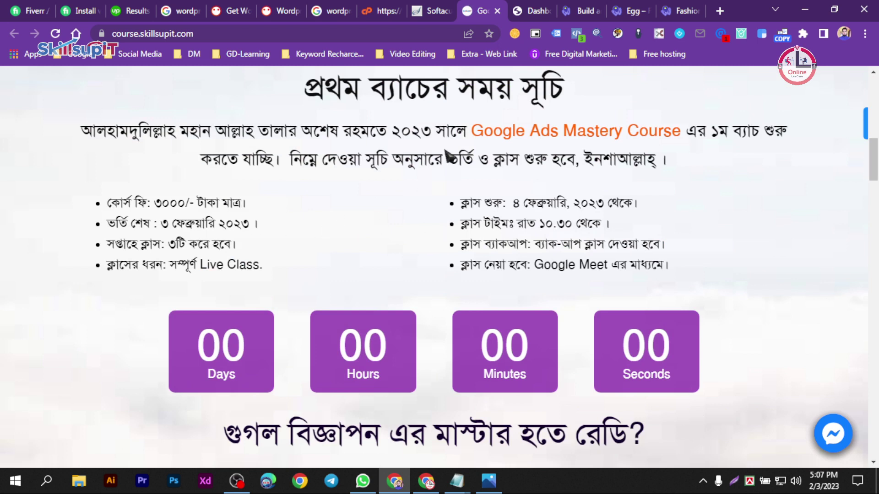
- Glance at the WordPress dashboard and Woostify starter sites tabs, then return to the course page
{"action": "left_click", "coordinate": [528, 10]}
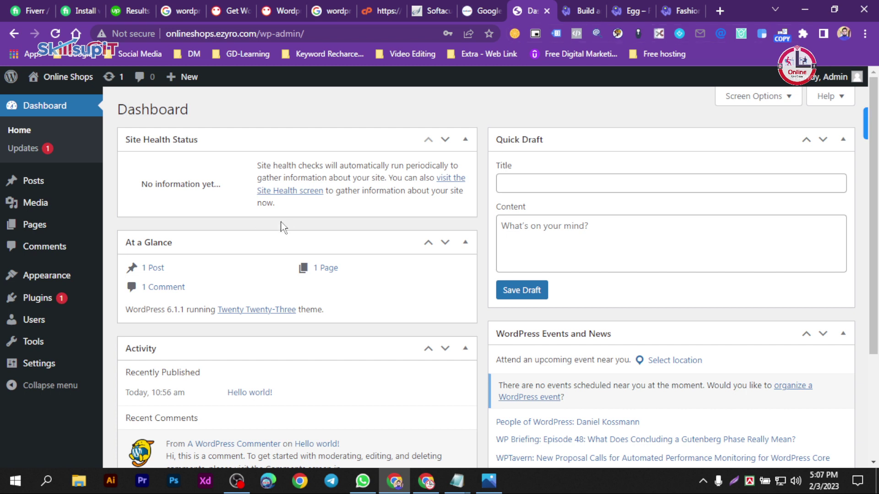
{"action": "left_click", "coordinate": [575, 11]}
{"action": "left_click", "coordinate": [488, 12]}
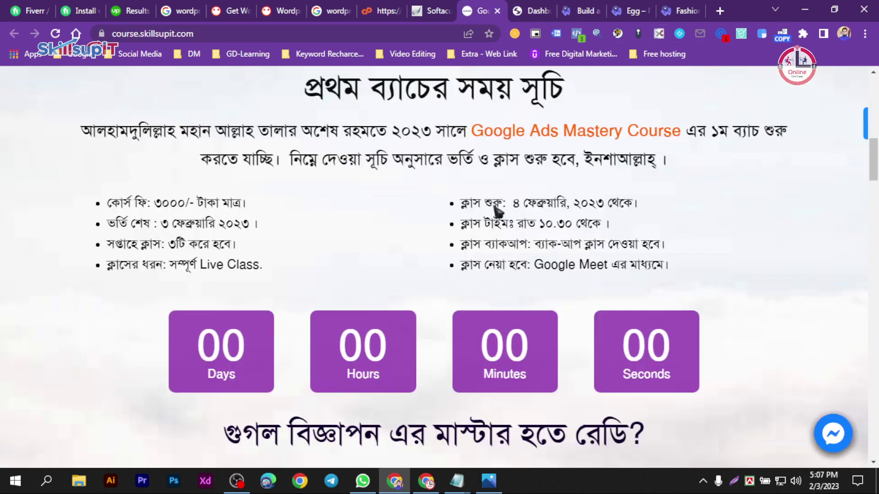
{"action": "scroll", "coordinate": [385, 260], "scroll_direction": "up", "scroll_amount": 5}
{"action": "scroll", "coordinate": [386, 259], "scroll_direction": "down", "scroll_amount": 15}
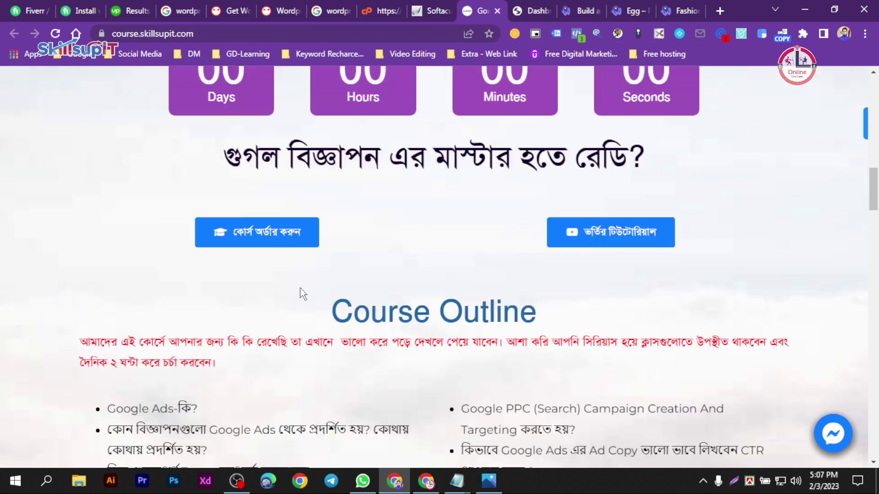
{"action": "scroll", "coordinate": [348, 280], "scroll_direction": "down", "scroll_amount": 5}
{"action": "scroll", "coordinate": [348, 281], "scroll_direction": "up", "scroll_amount": 15}
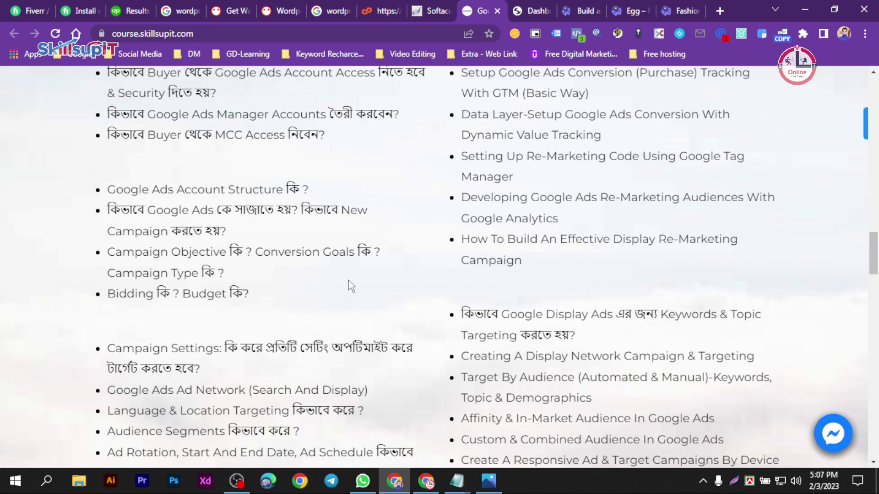
{"action": "scroll", "coordinate": [348, 280], "scroll_direction": "up", "scroll_amount": 20}
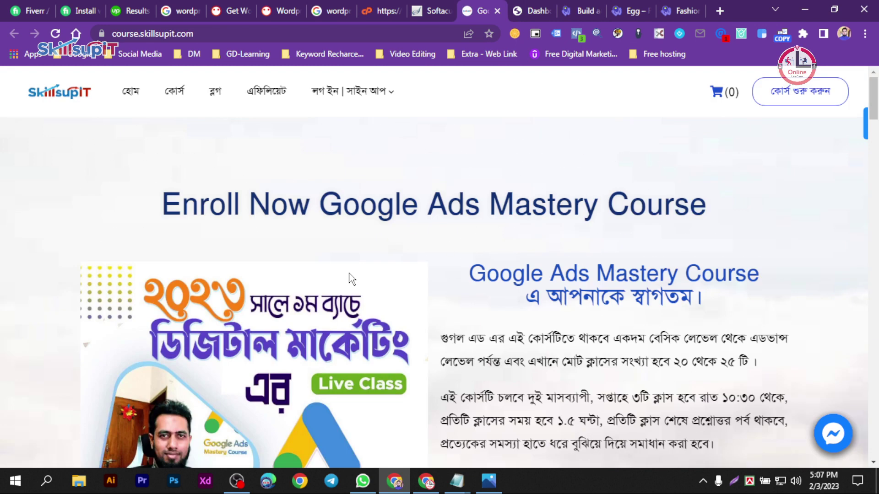
- Pass through the dashboard and starter sites tabs to the Orgifarm Egg product page at $65.00
{"action": "left_click", "coordinate": [537, 10]}
{"action": "left_click", "coordinate": [580, 10]}
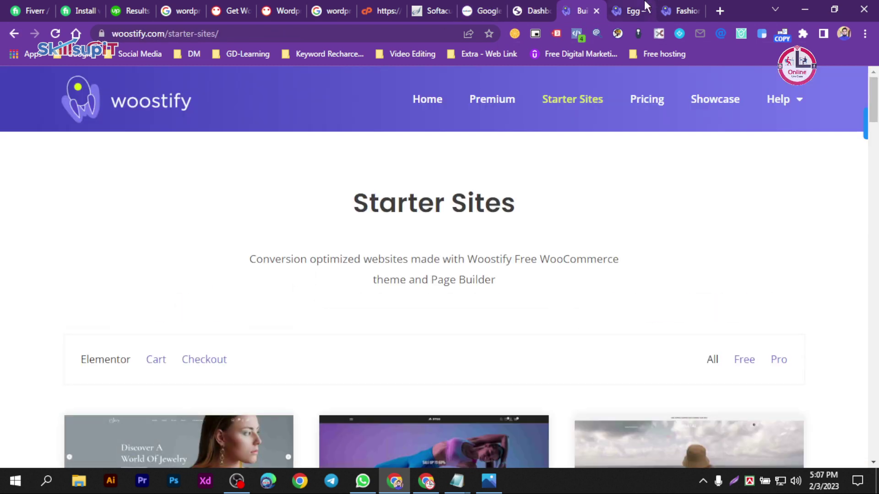
{"action": "left_click", "coordinate": [647, 6]}
{"action": "scroll", "coordinate": [875, 172], "scroll_direction": "down", "scroll_amount": 3}
{"action": "left_click_drag", "start_coordinate": [876, 172], "coordinate": [875, 110]}
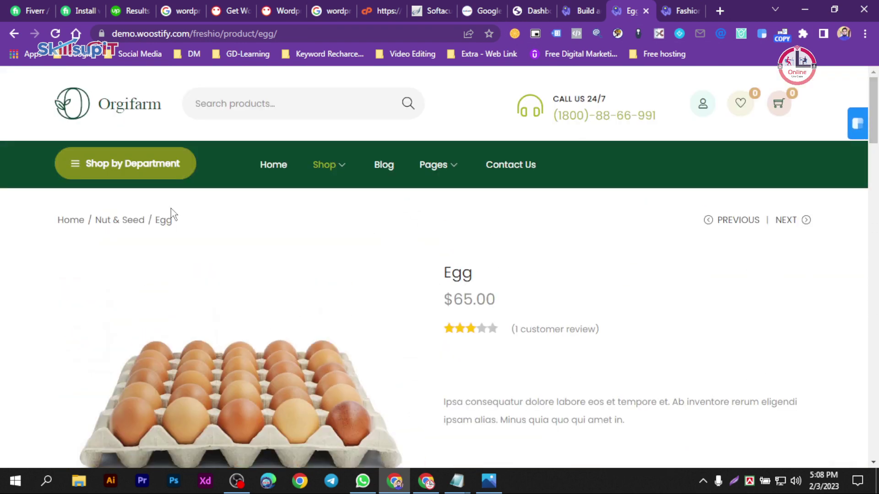